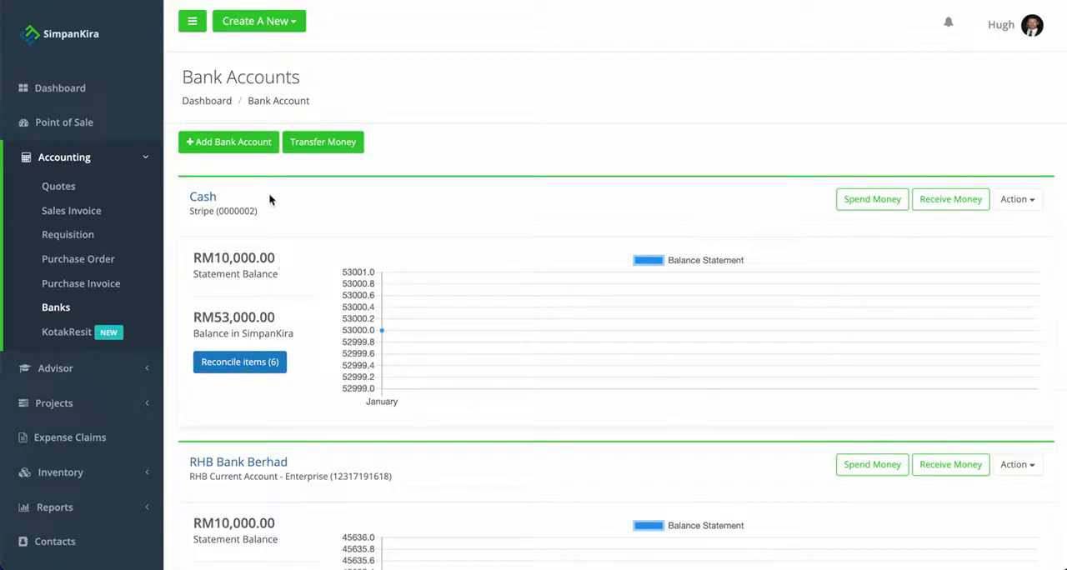
Start a new bank account with Cash as the bank, Shopee as the account name and 119 as the account code.
left_click(246, 142)
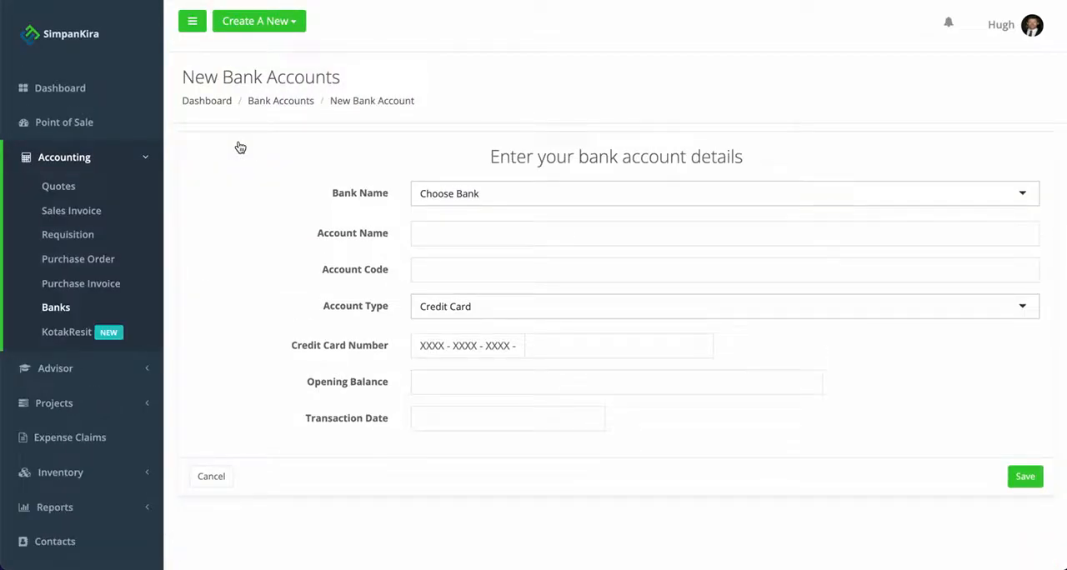
left_click(453, 193)
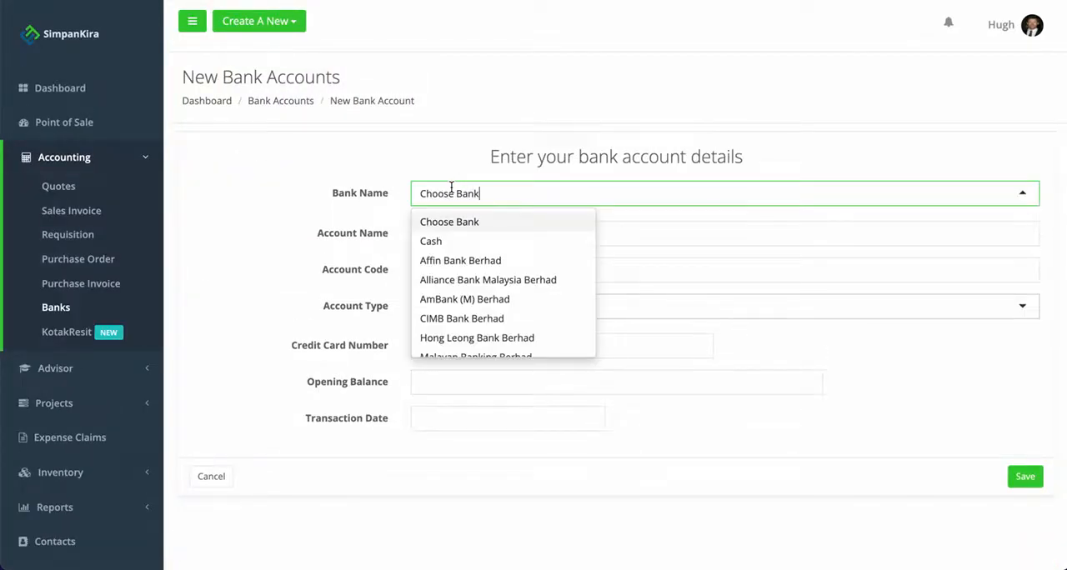
left_click(436, 242)
left_click(475, 240)
type("Shopee")
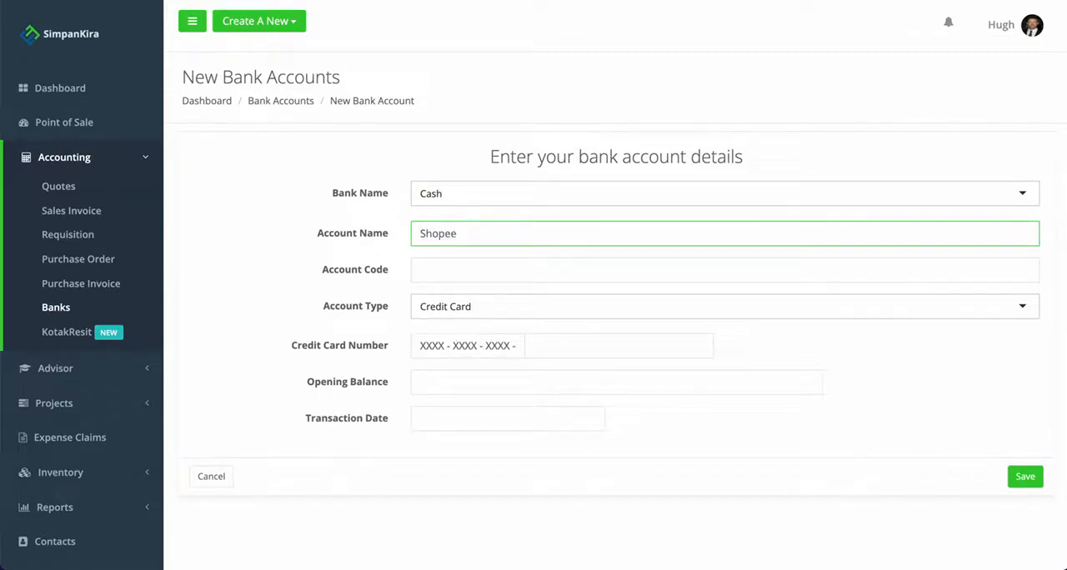
left_click(490, 271)
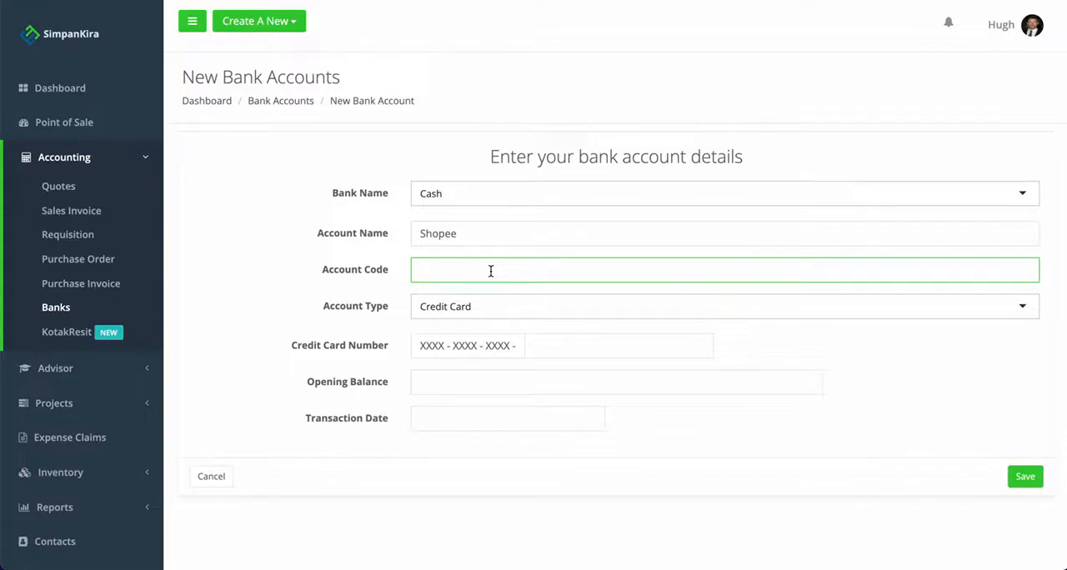
type("119")
Set the account type to Cash, enter the account number and save the new bank account.
left_click(492, 309)
left_click(442, 392)
left_click(443, 342)
type("000")
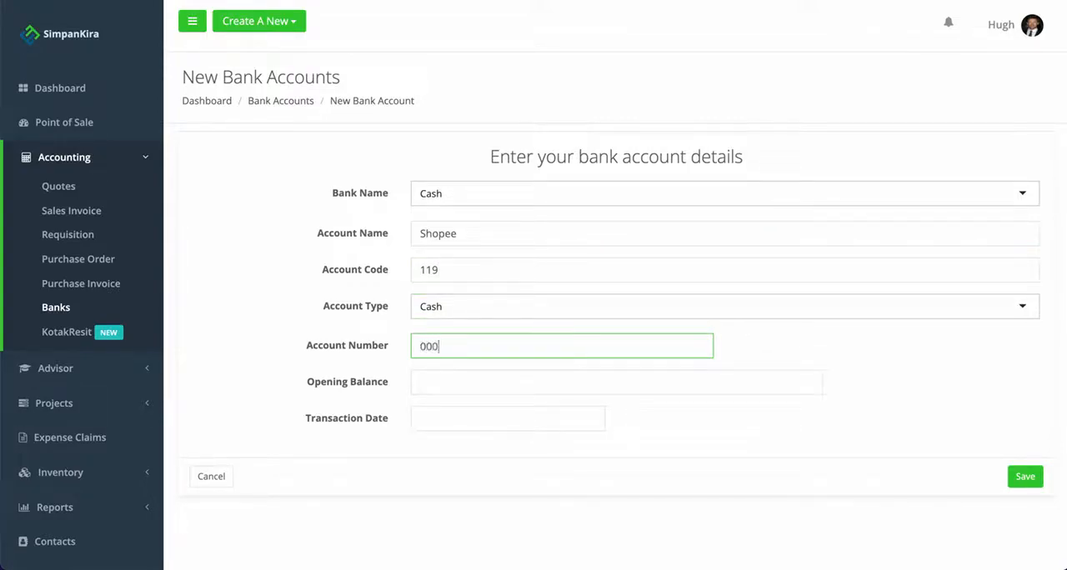
type("0123")
left_click(1014, 482)
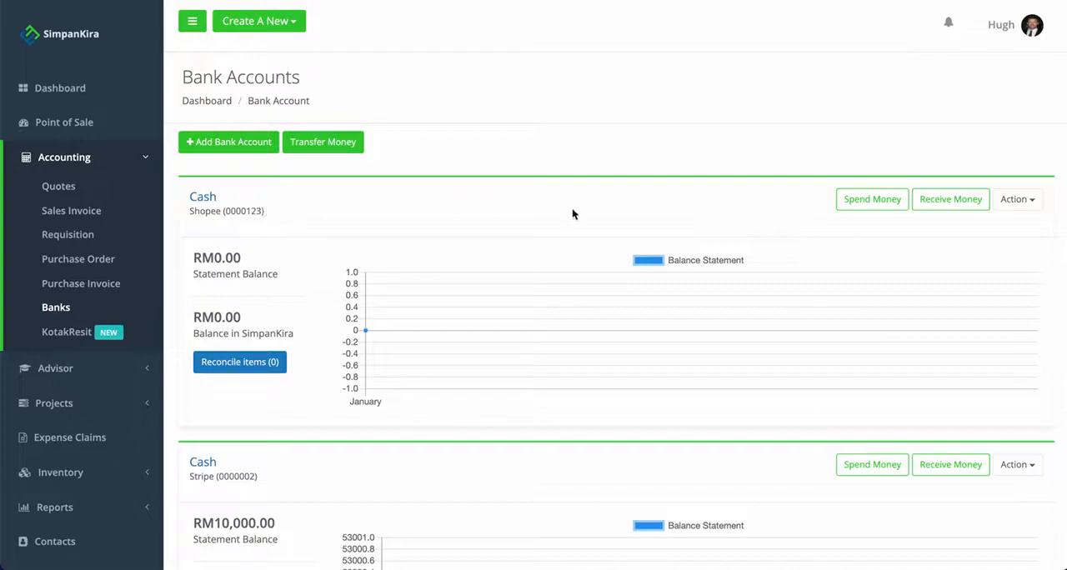
Start a receive-money entry for the Shopee account and add Shopee as a new contact for the payer.
left_click(931, 206)
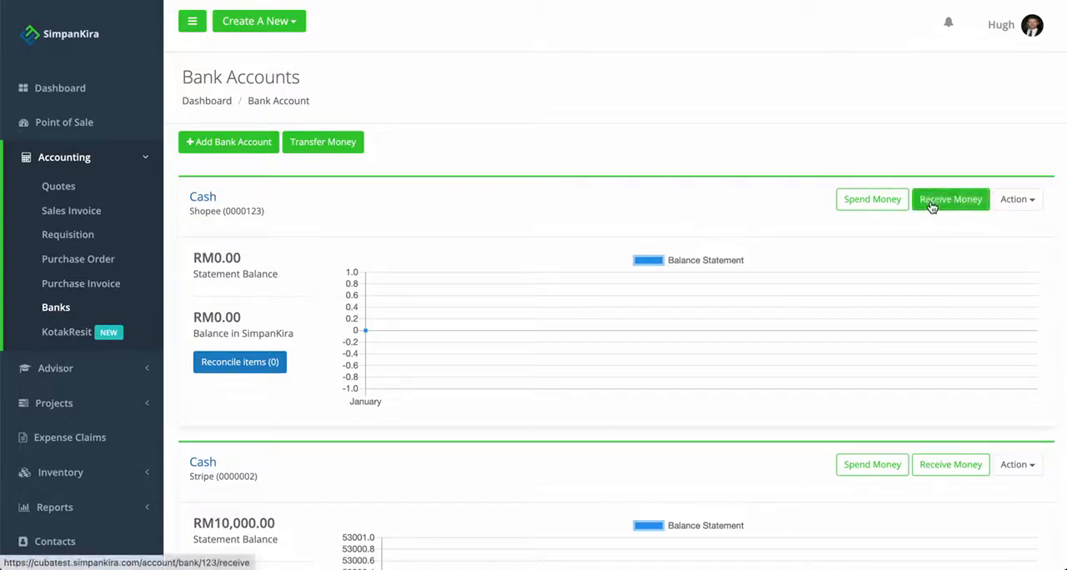
left_click(299, 213)
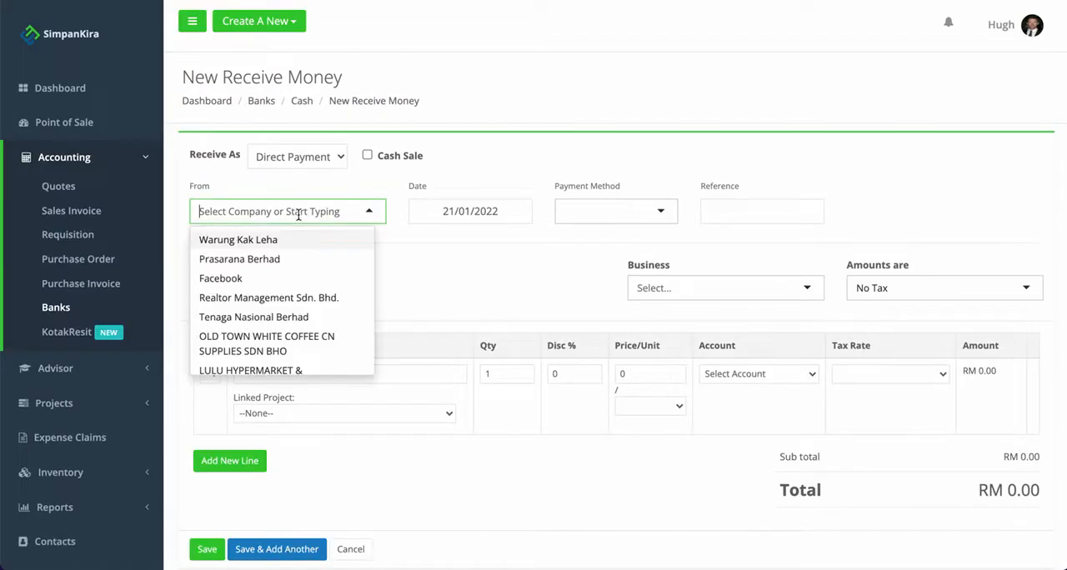
type("Shop")
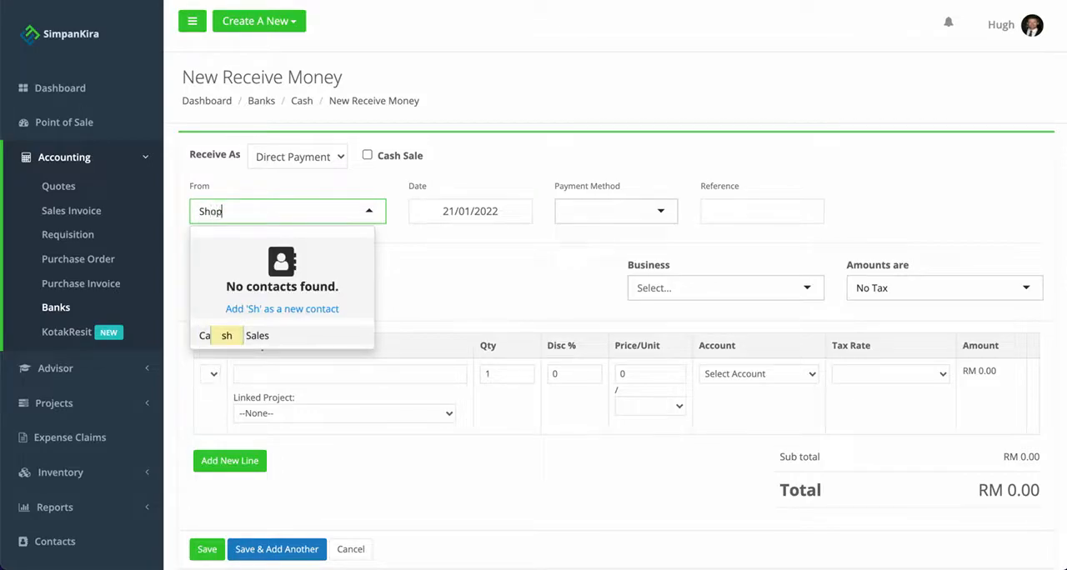
type("ee")
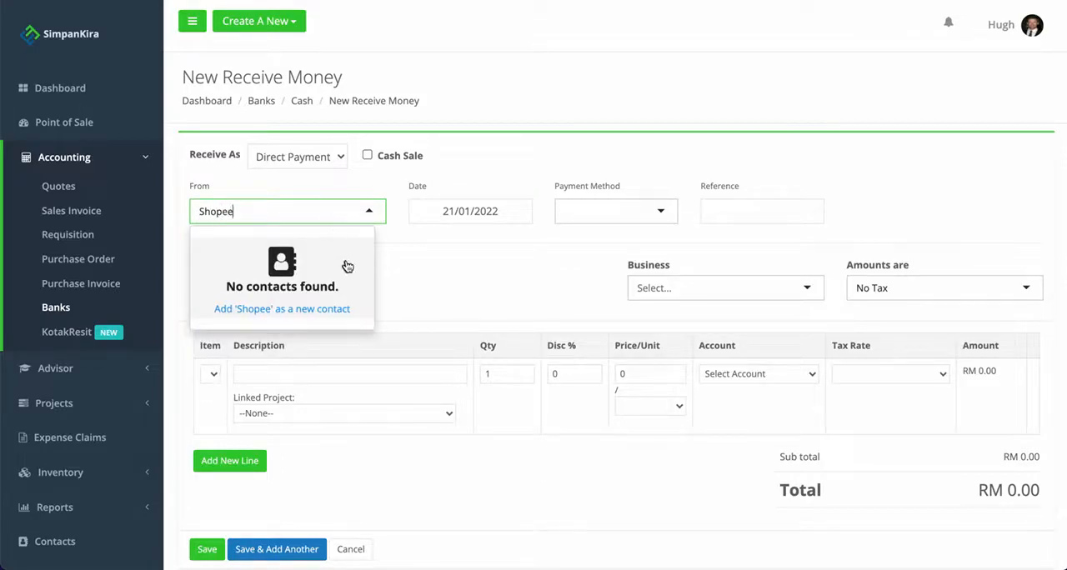
left_click(315, 309)
Date the received payment 14/01/2022 and set its payment method to EFT.
left_click(477, 212)
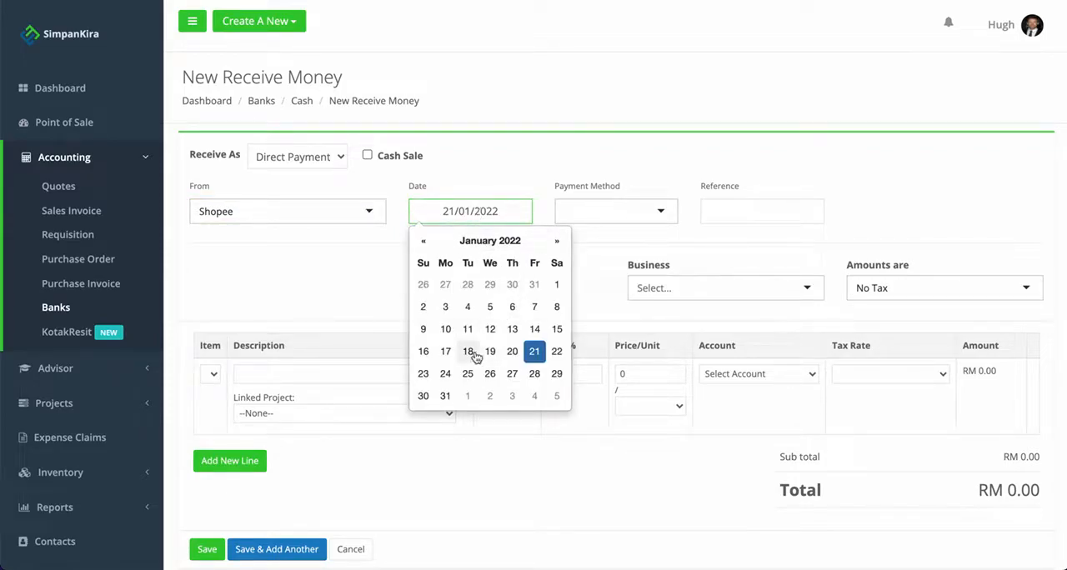
left_click(537, 331)
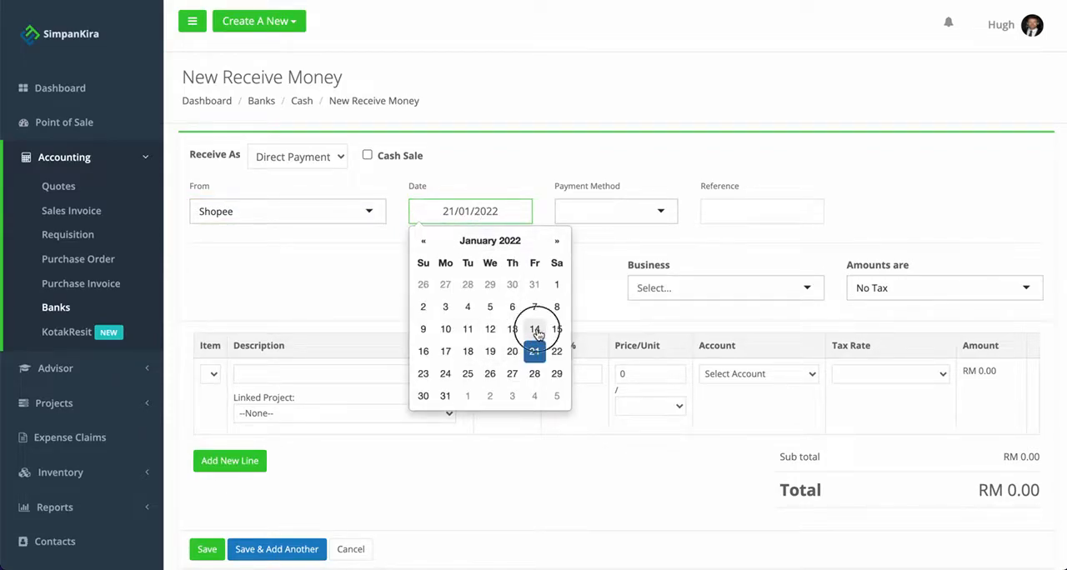
left_click(598, 211)
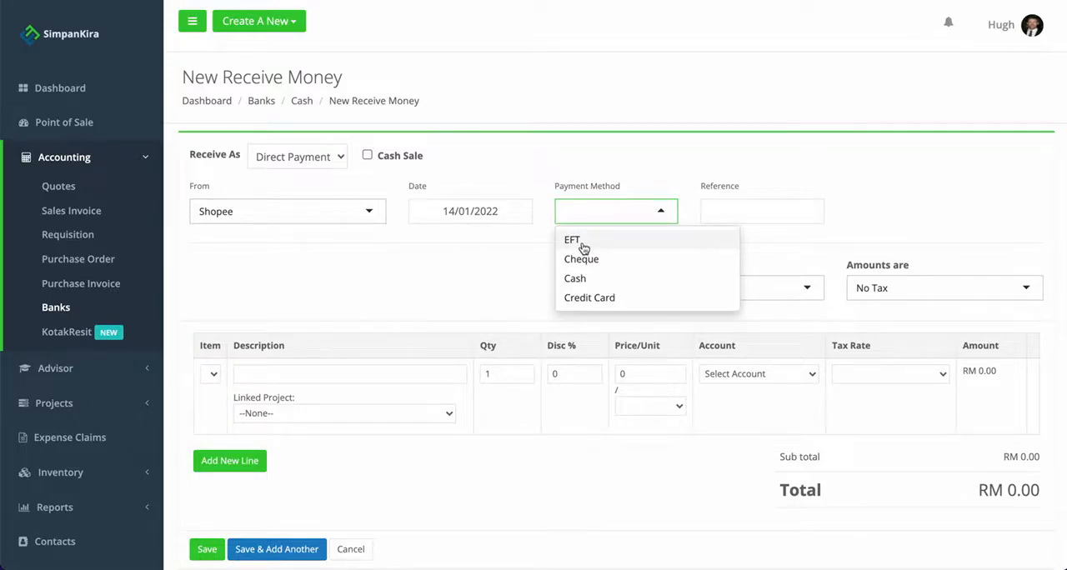
left_click(583, 247)
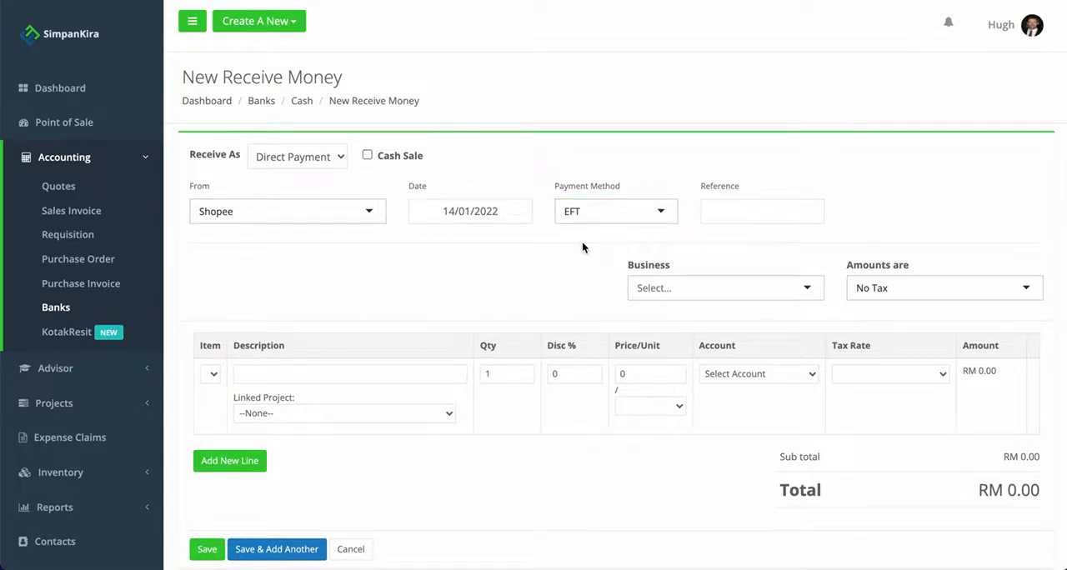
Fill in the payment's line item with the description Total Sales, a unit price of 5000 and the unit Weekly.
left_click(423, 376)
type("T")
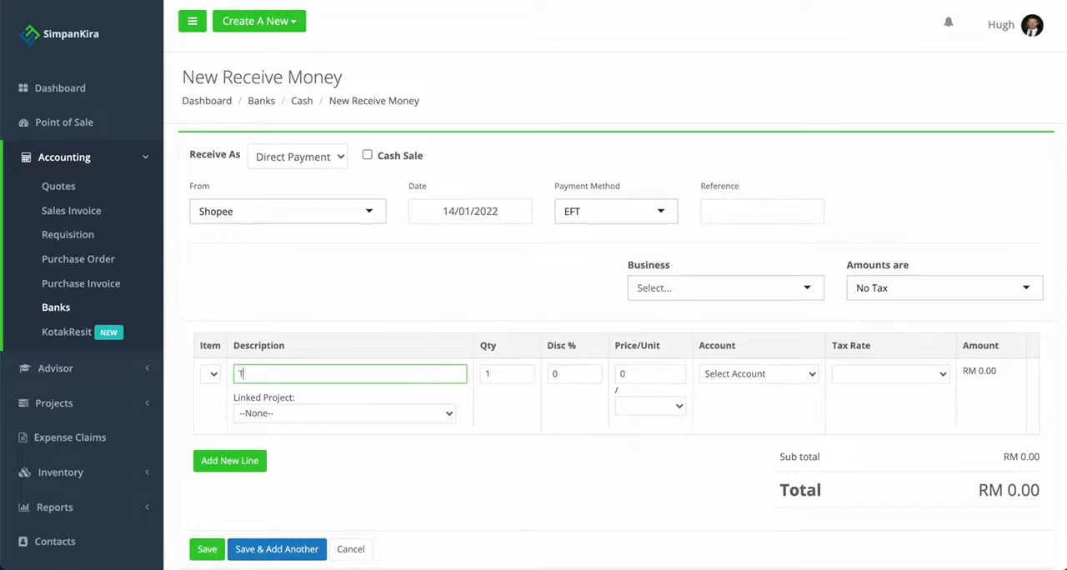
type("otal Sales")
left_click(620, 375)
type("5000")
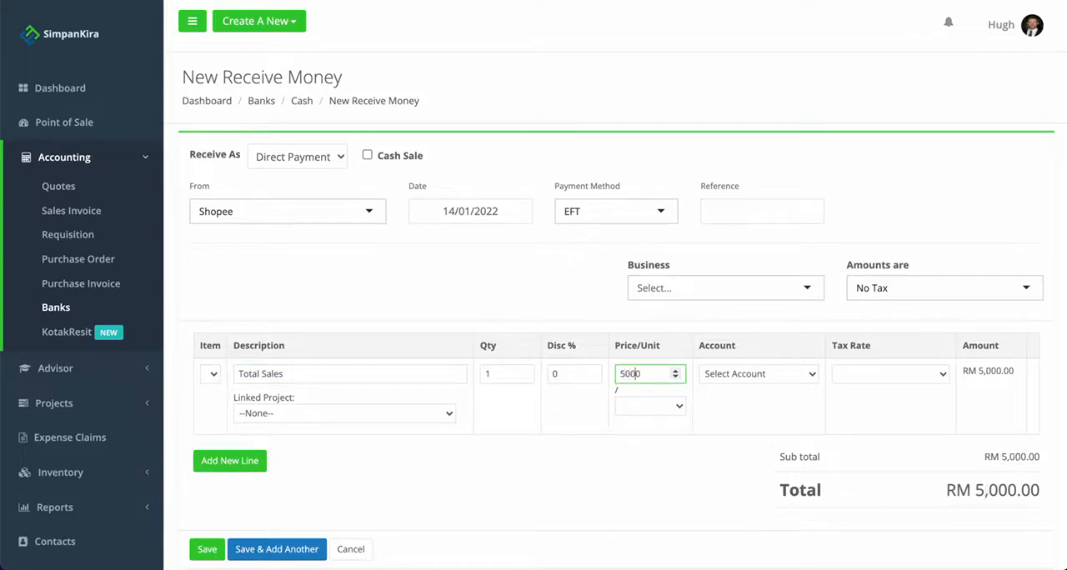
left_click(655, 407)
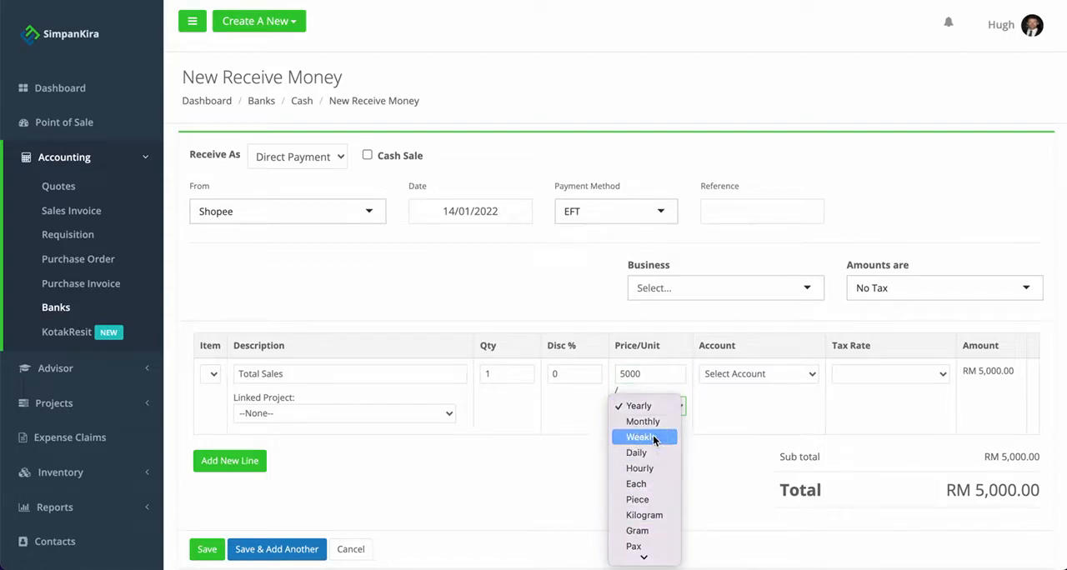
left_click(653, 437)
left_click(661, 408)
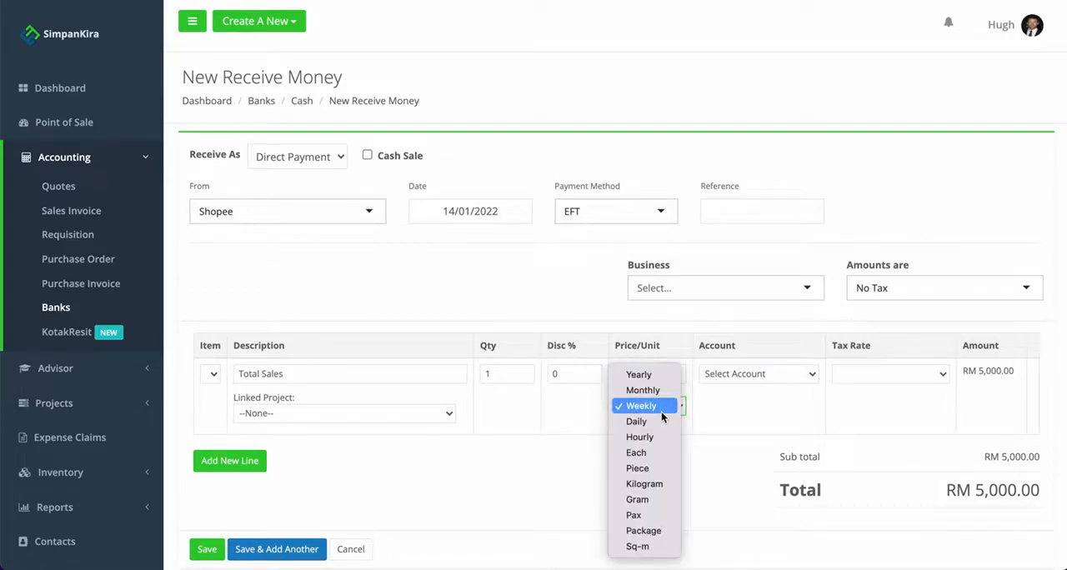
left_click(726, 414)
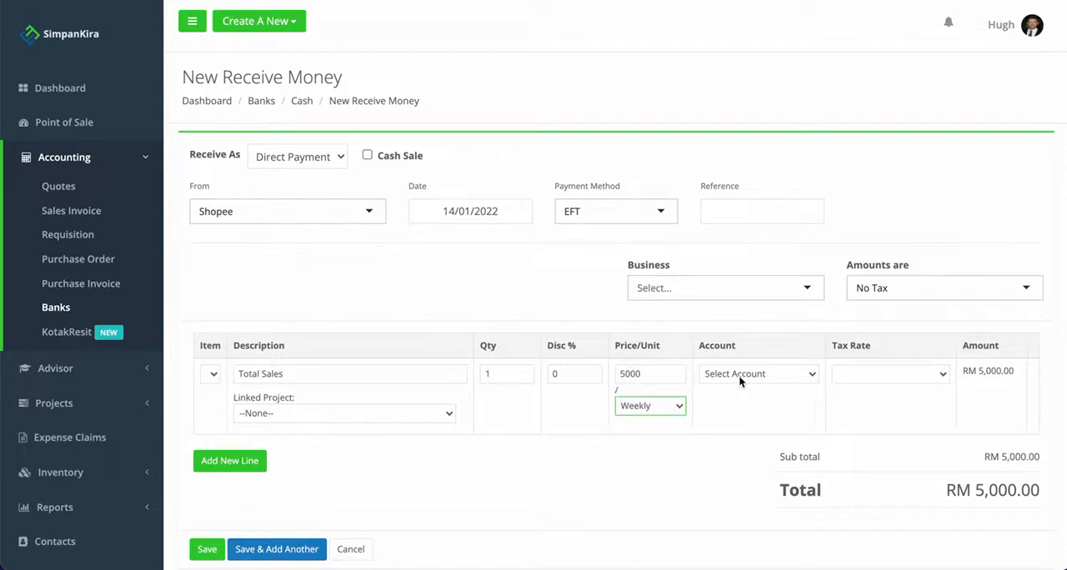
Assign the Total Sales line to account 200 - Sales with the Non taxable (0%) rate and save the payment.
left_click(740, 376)
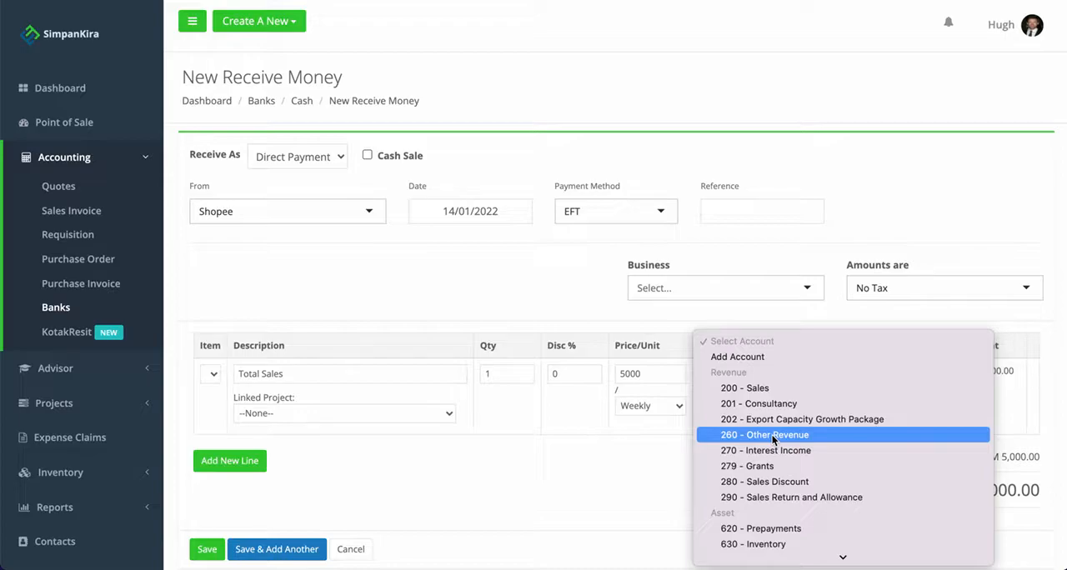
left_click(822, 387)
left_click(870, 375)
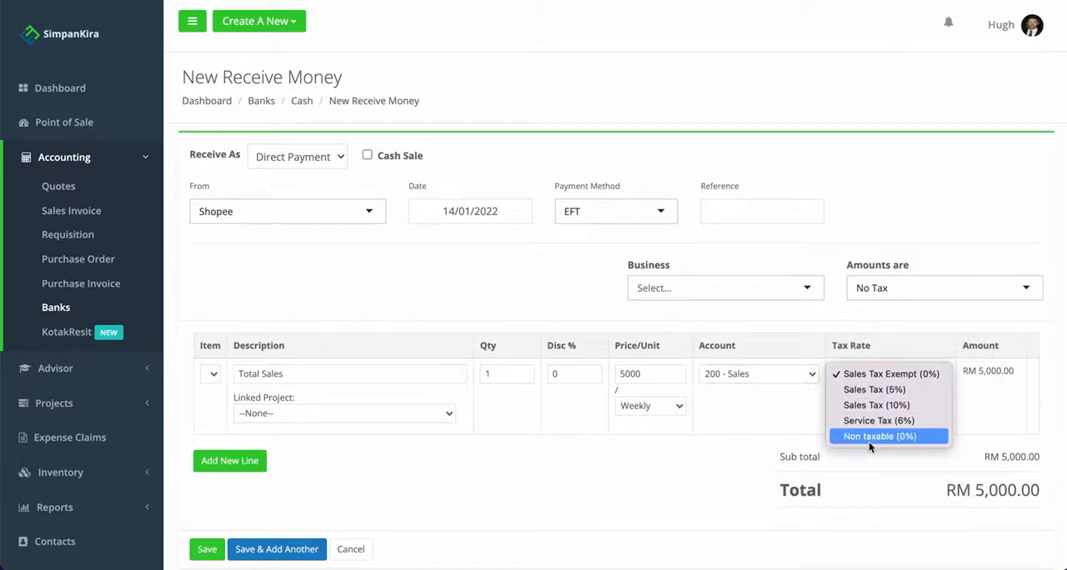
left_click(892, 437)
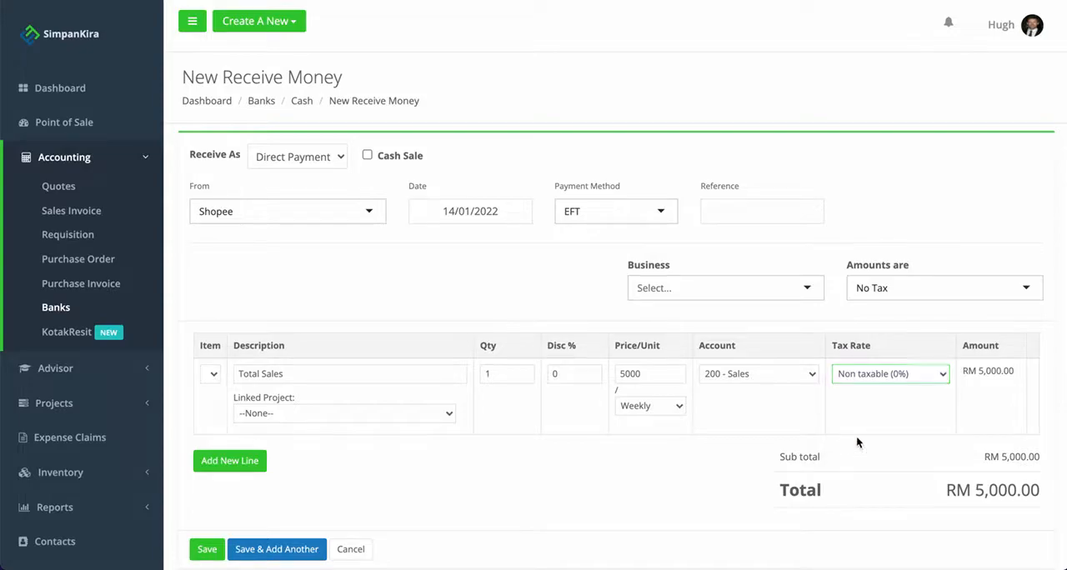
scroll(653, 450, "down", 1)
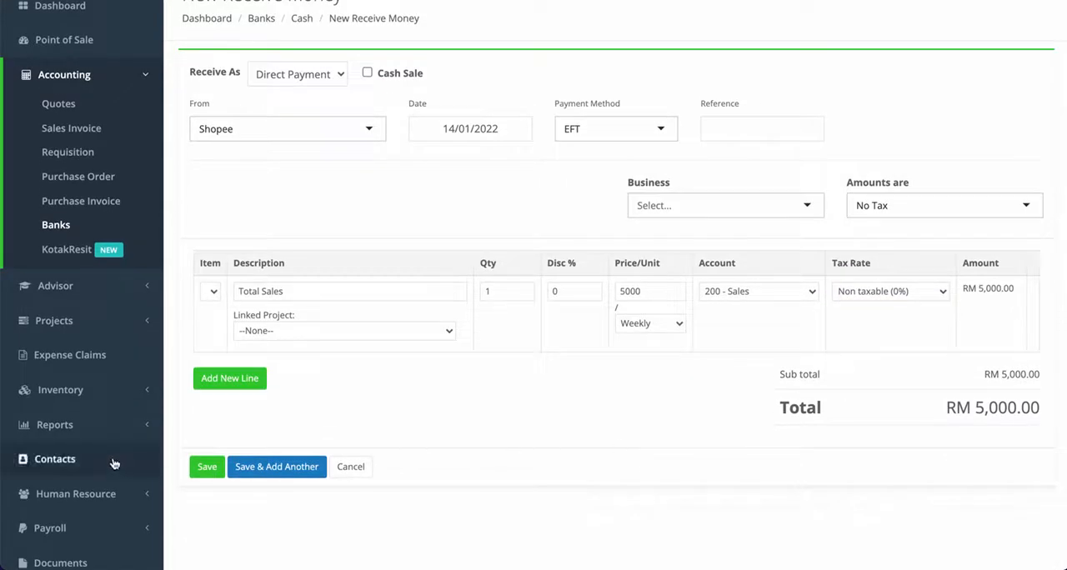
left_click(205, 468)
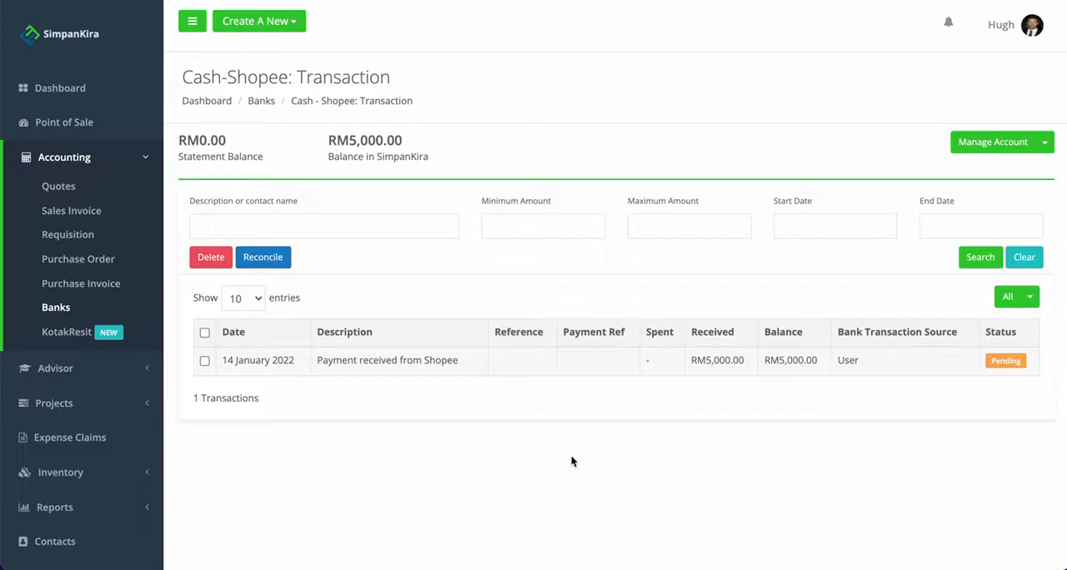
Review the details of the payment received from Shopee and return to the account's transaction list.
left_click(680, 367)
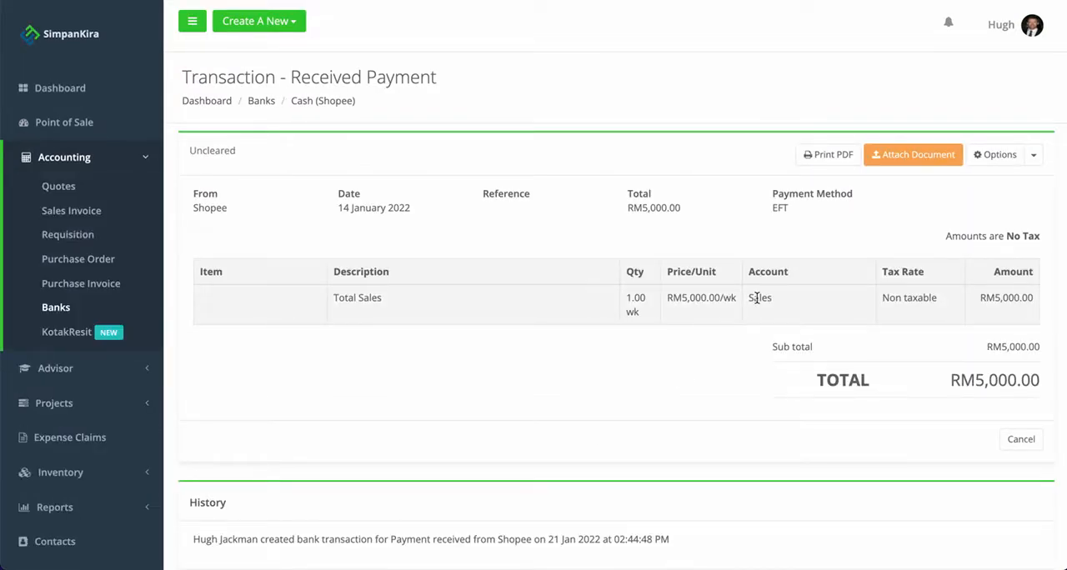
left_click(90, 0)
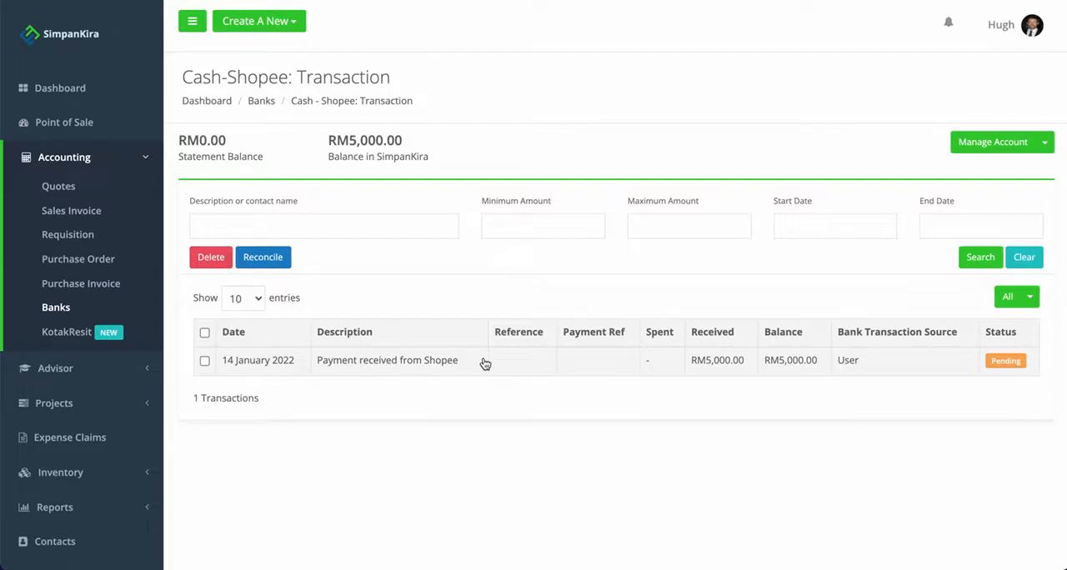
Start a bank transfer from Cash: Shopee to RHB Bank Berhad: RHB Current Account - Enterprise.
left_click(1043, 147)
left_click(963, 221)
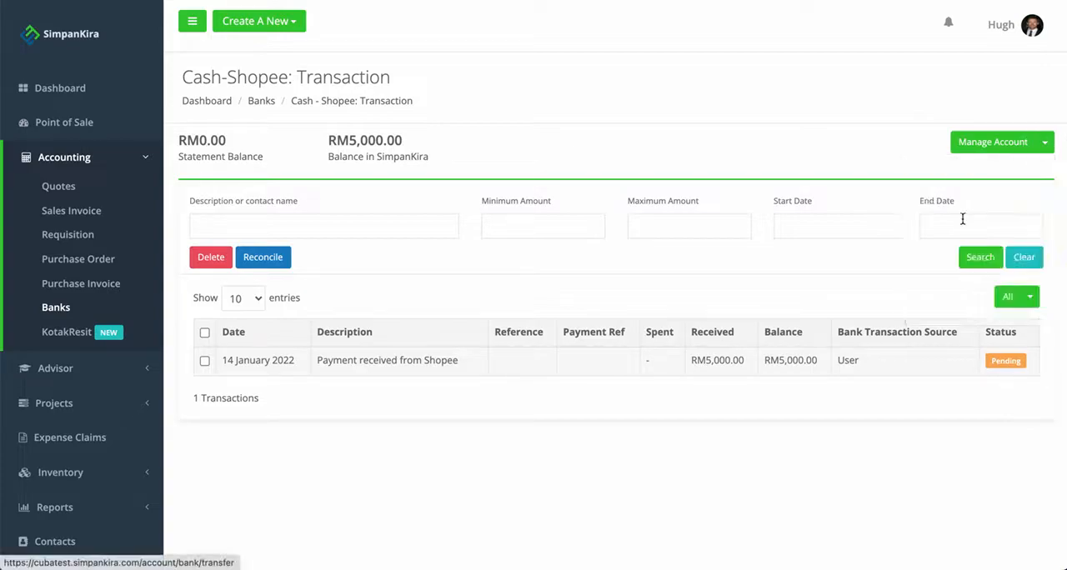
left_click(544, 196)
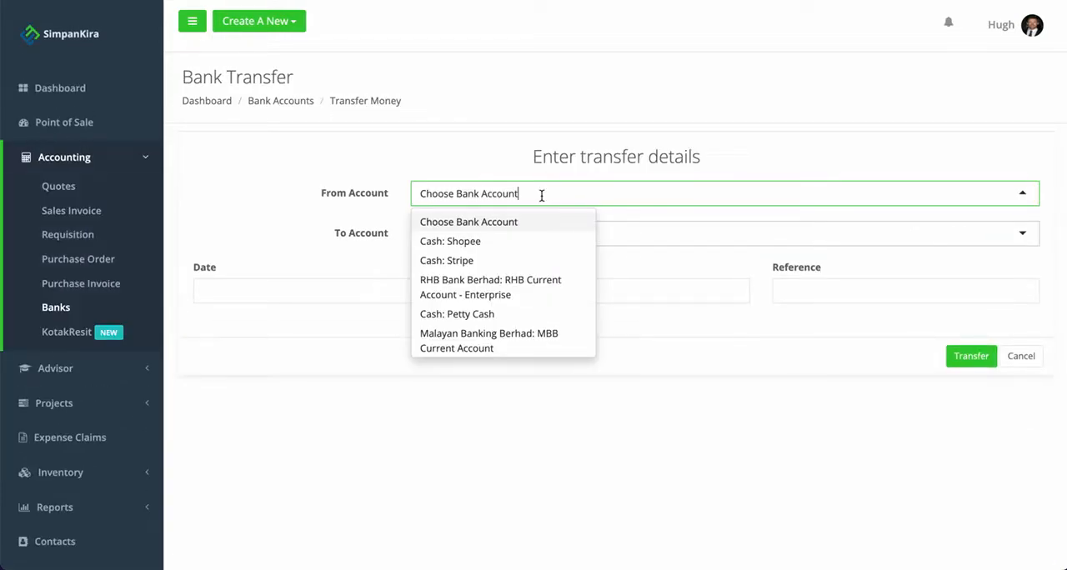
left_click(482, 241)
left_click(488, 239)
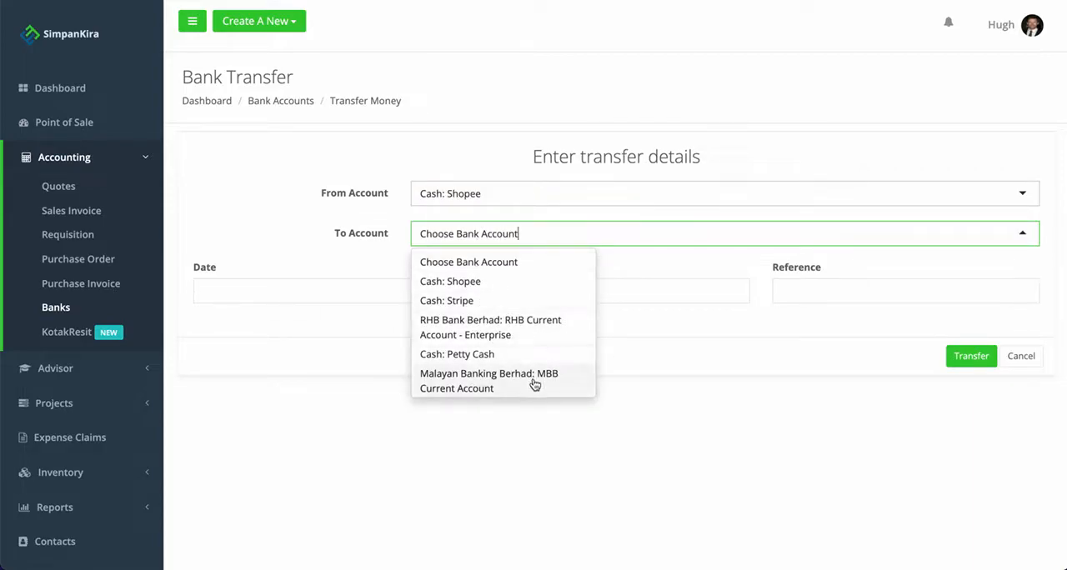
left_click(541, 334)
Date the transfer 20/01/2022, set the amount to 3500 with the reference online, and submit it.
left_click(317, 293)
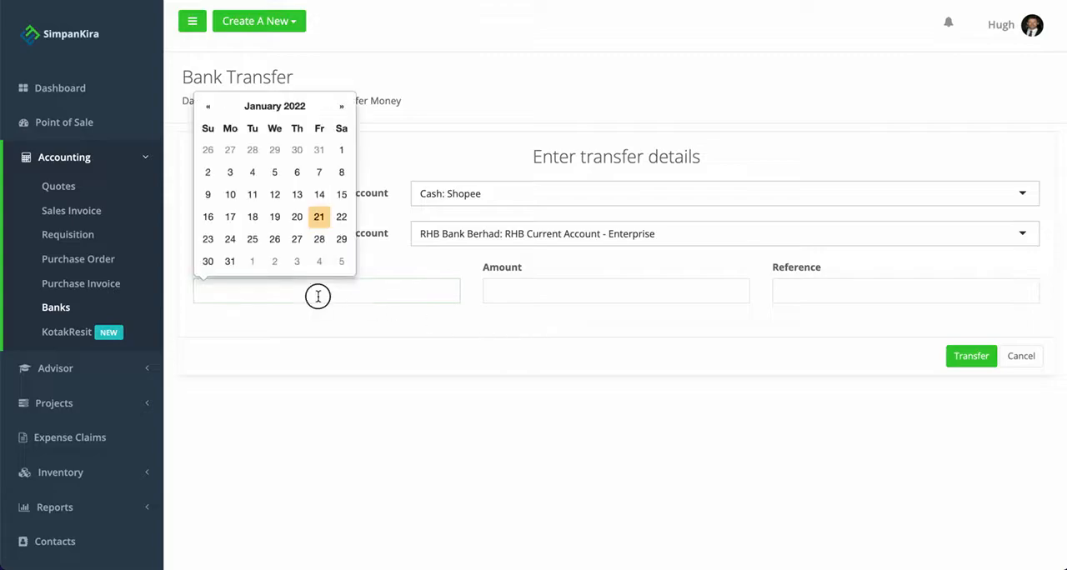
left_click(297, 217)
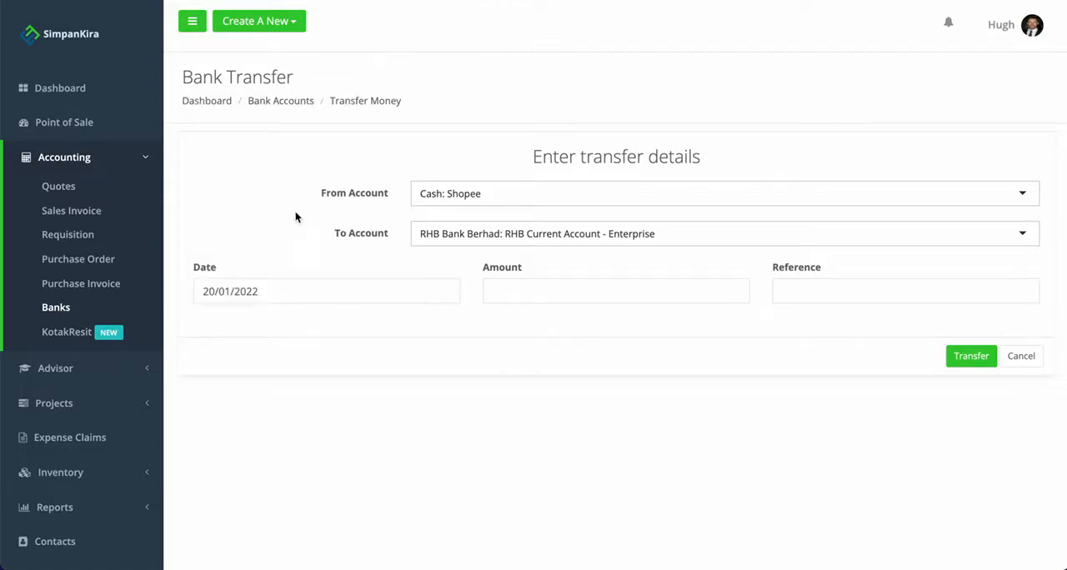
left_click(539, 297)
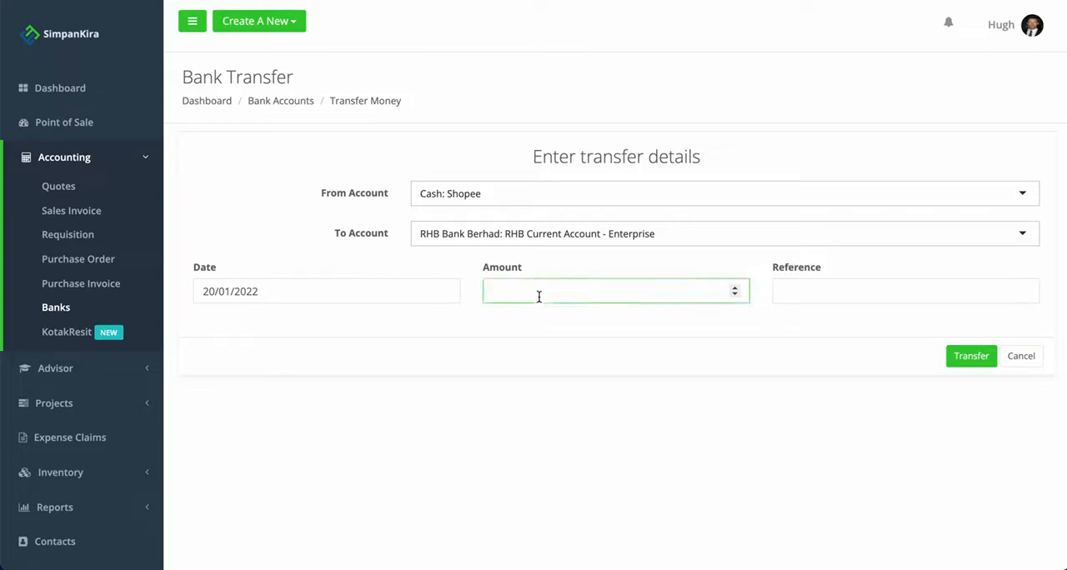
type("3500")
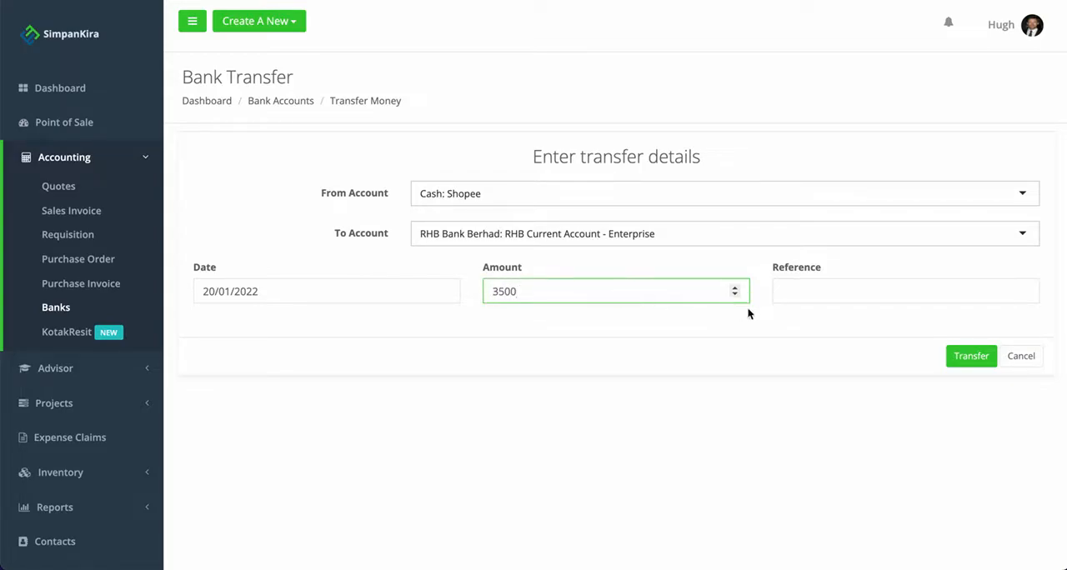
left_click(832, 293)
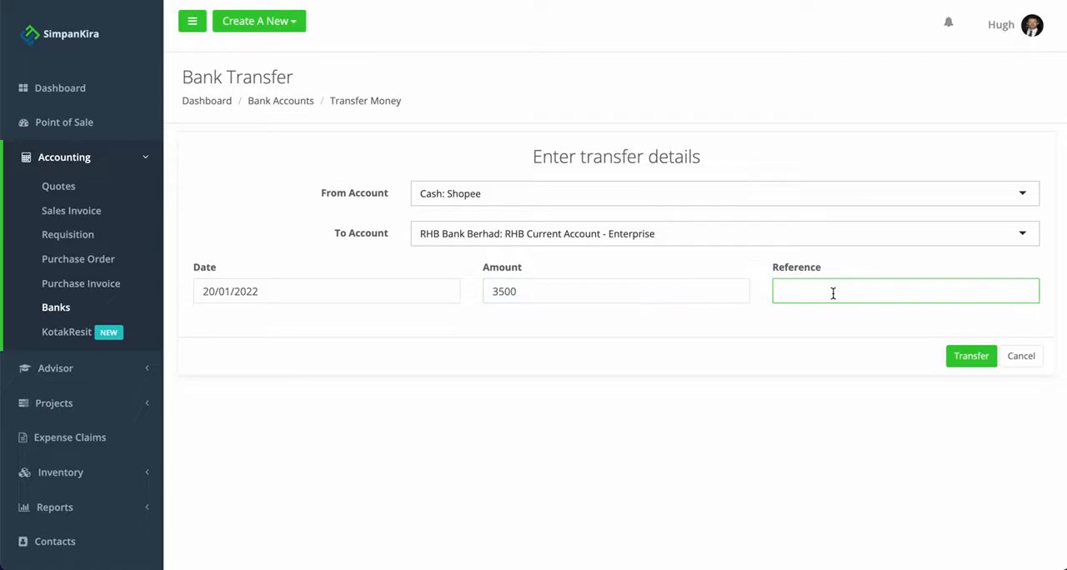
type("online")
left_click(979, 360)
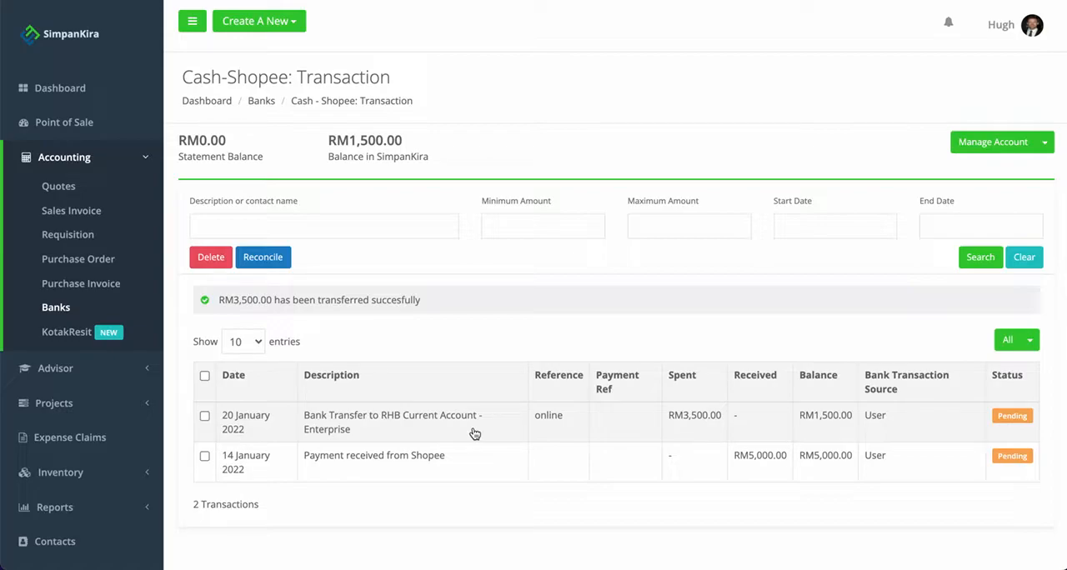
Open the RHB Current Account - Enterprise transaction list from the bank accounts and check the incoming transfer from Shopee.
left_click(264, 105)
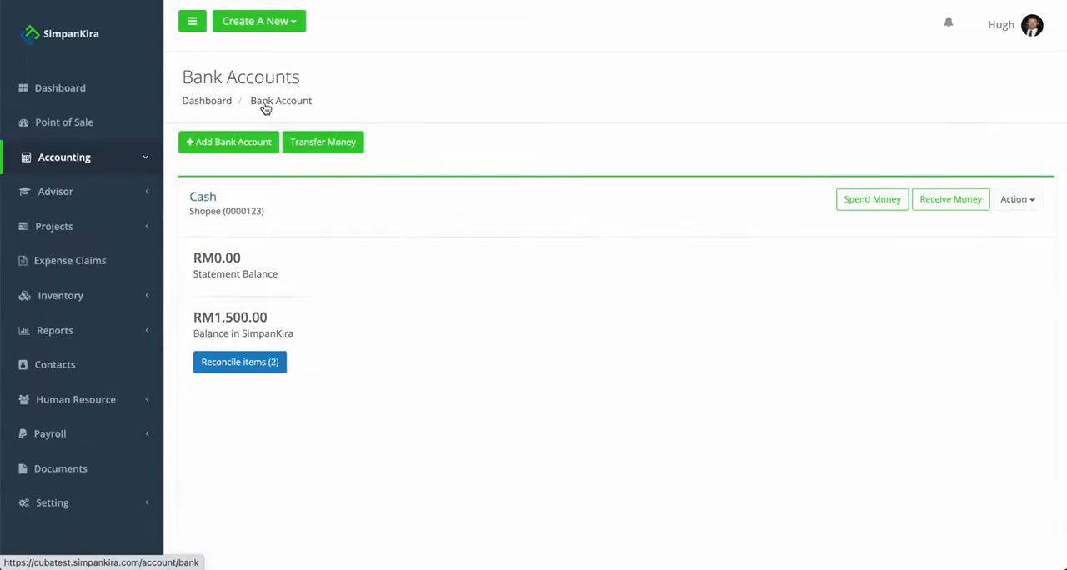
scroll(374, 277, "down", 5)
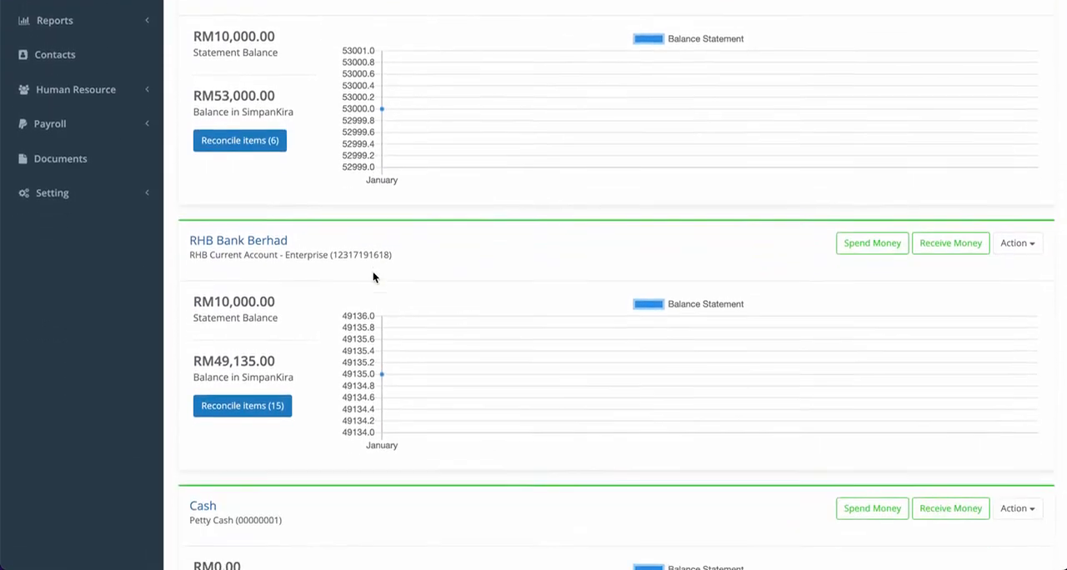
scroll(374, 277, "down", 1)
left_click(239, 171)
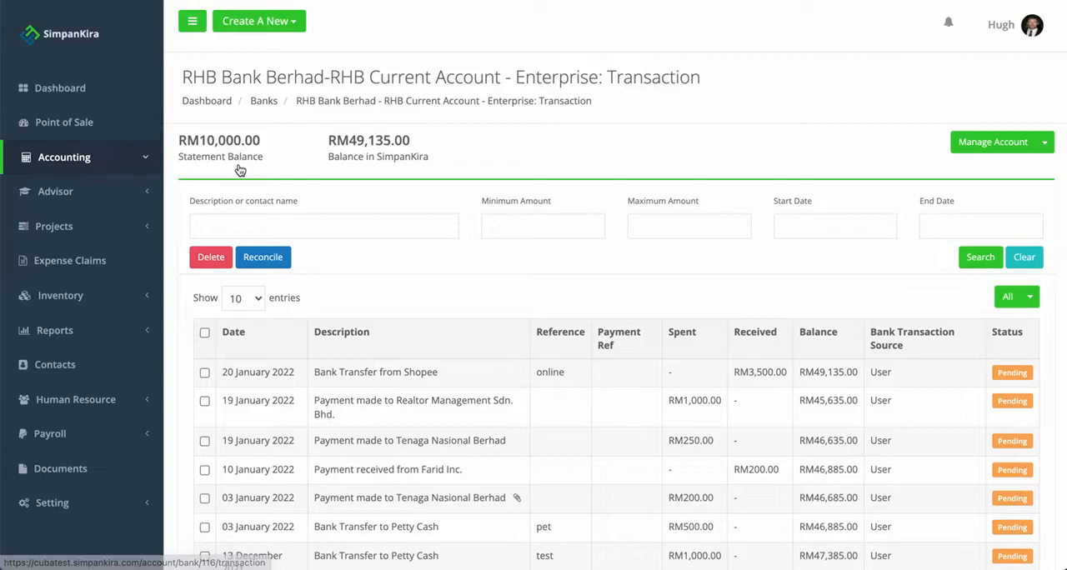
scroll(527, 344, "down", 1)
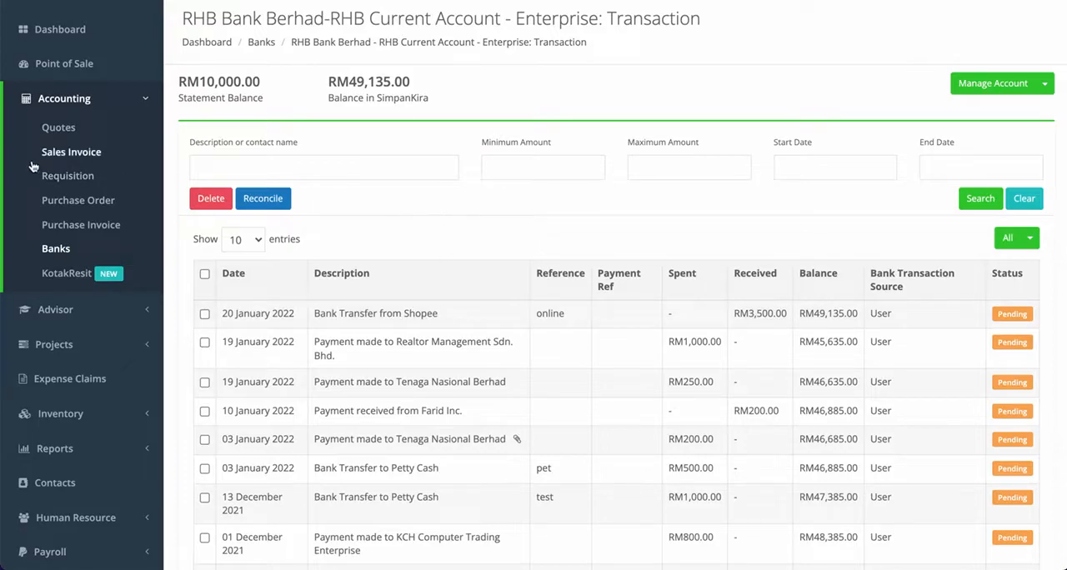
Start a new purchase invoice with Shopee as the supplier.
left_click(69, 232)
left_click(229, 254)
left_click(221, 273)
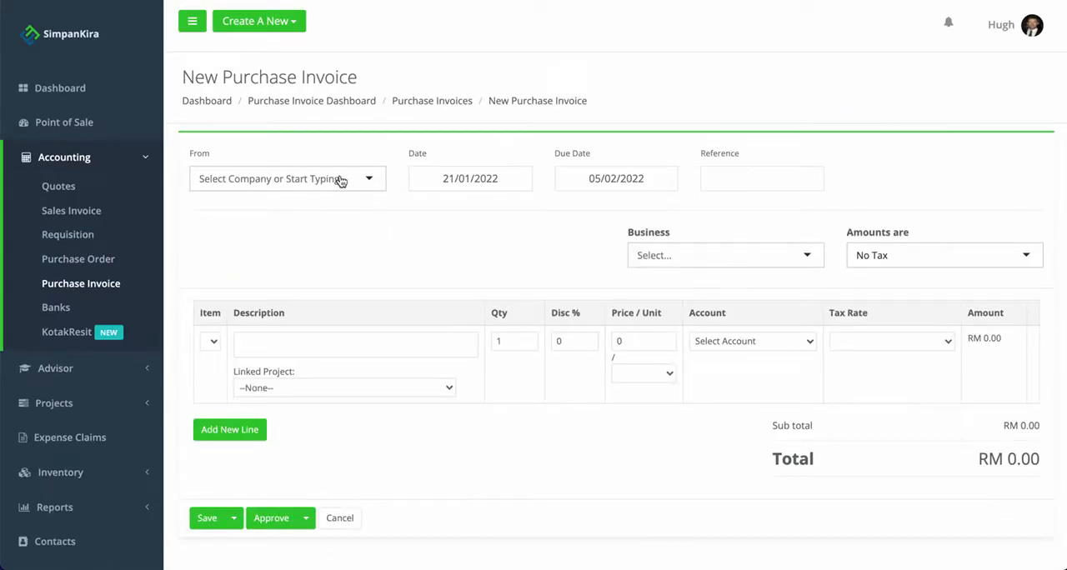
left_click(339, 178)
left_click(233, 207)
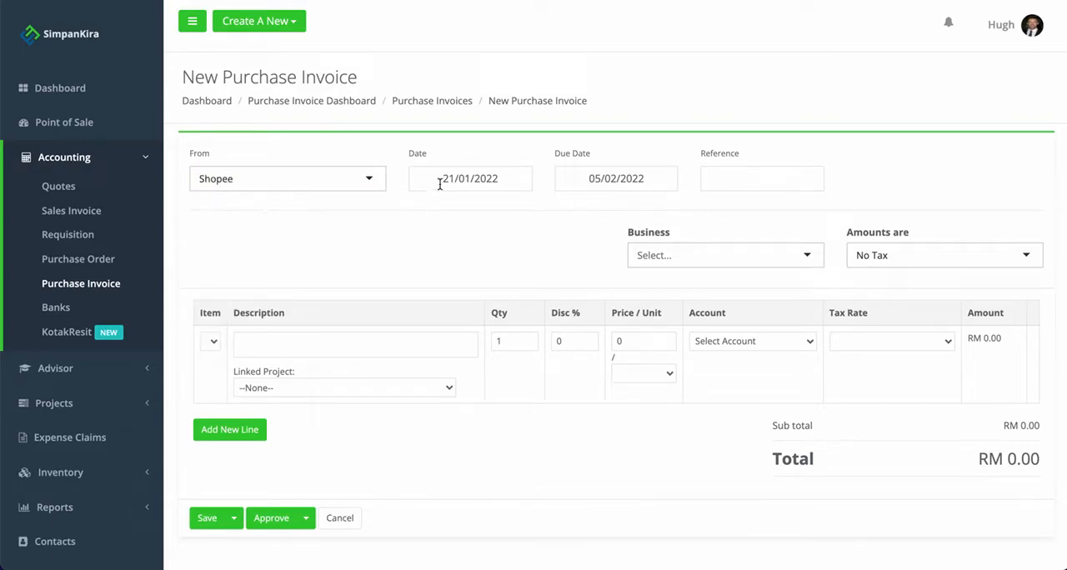
Fill the invoice line with the description Shipping Fee and a price of 600 per Weekly unit.
left_click(250, 344)
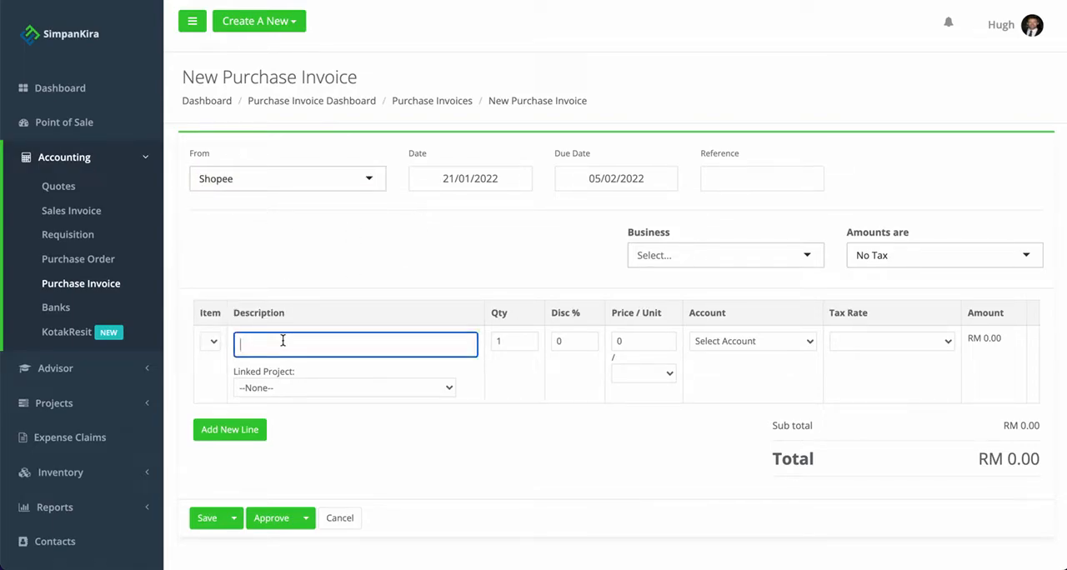
type("Shipping Fee")
left_click(614, 341)
type("600")
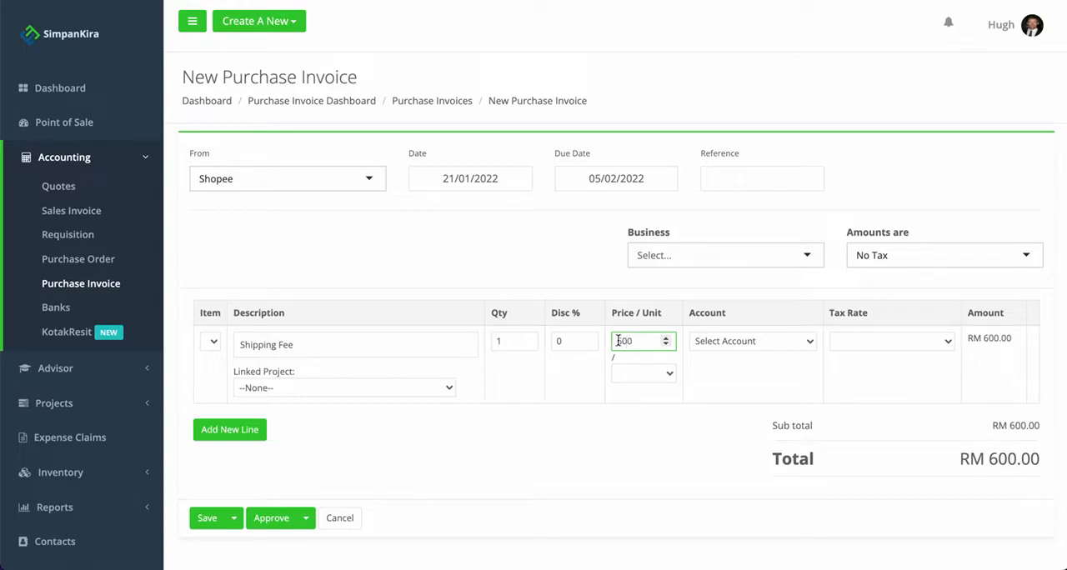
left_click(667, 372)
left_click(655, 404)
Start adding a new account for the Shipping Fee line with code 412 and account type Expense.
left_click(716, 340)
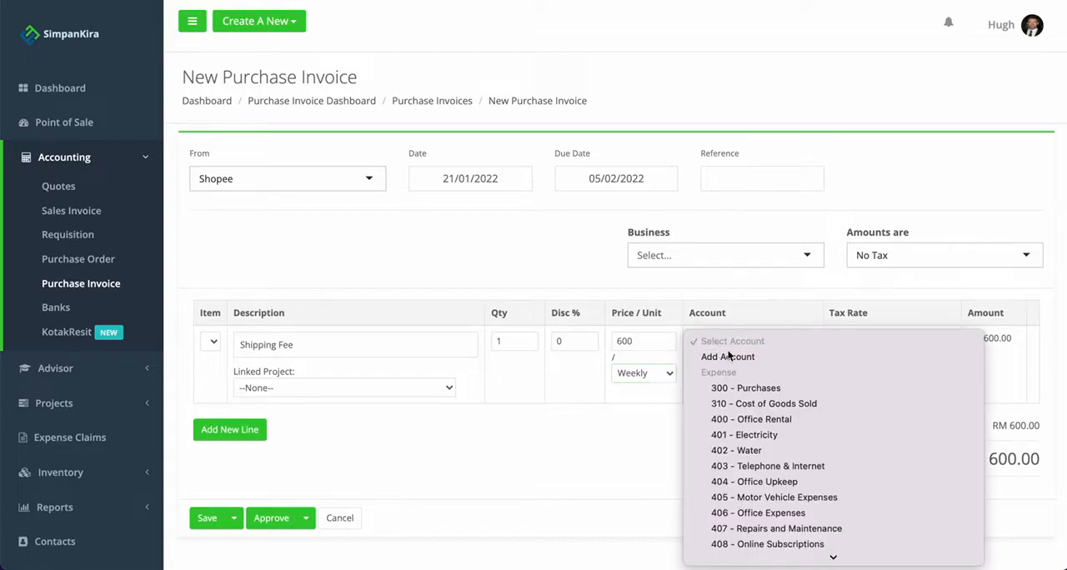
scroll(763, 446, "down", 3)
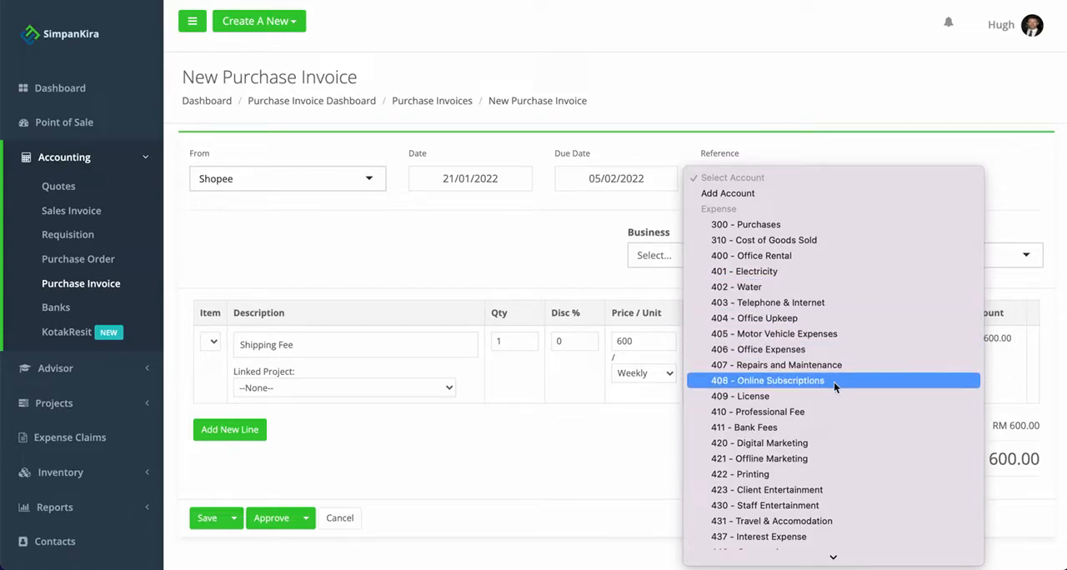
scroll(834, 382, "down", 3)
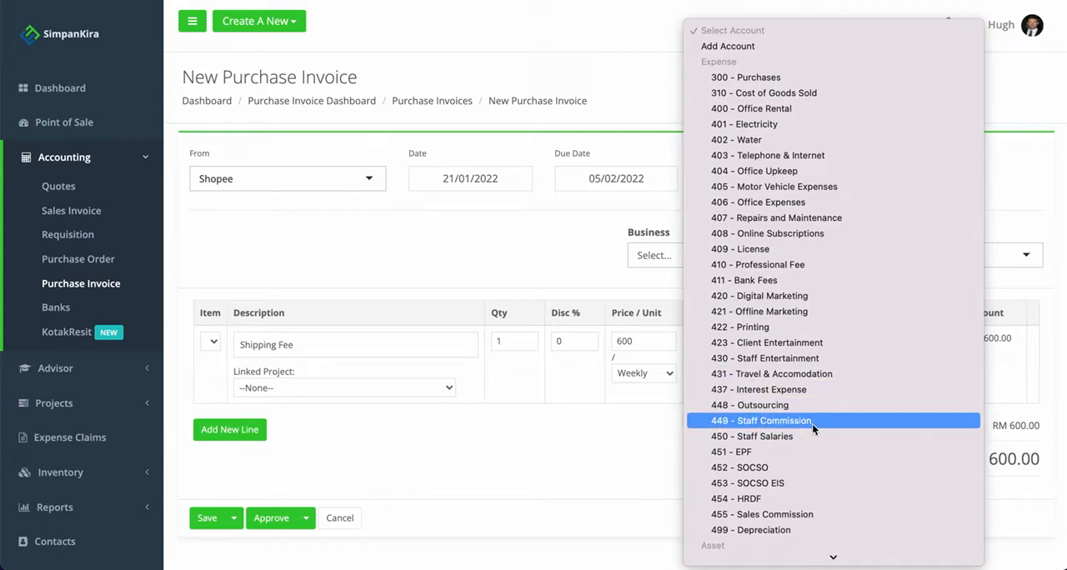
left_click(791, 48)
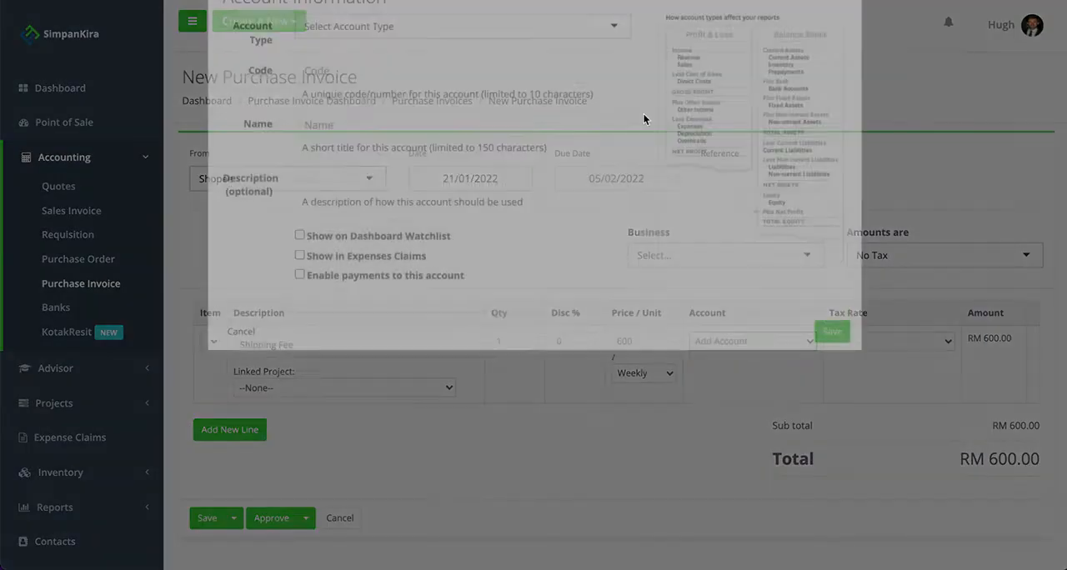
left_click(342, 145)
type("412")
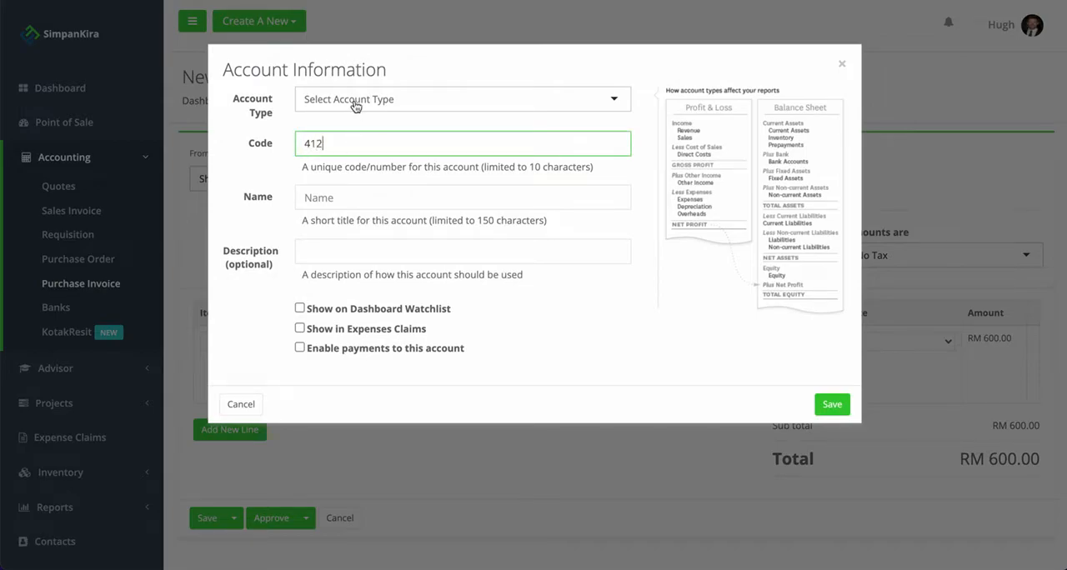
left_click(355, 104)
type("expemn")
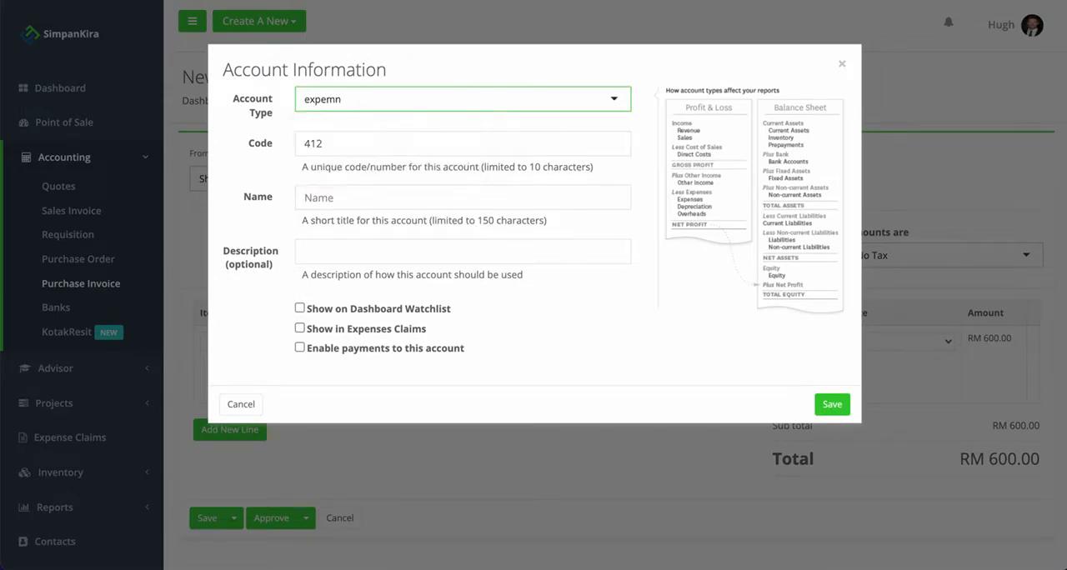
key("BackSpace")
key("BackSpace")
type("n")
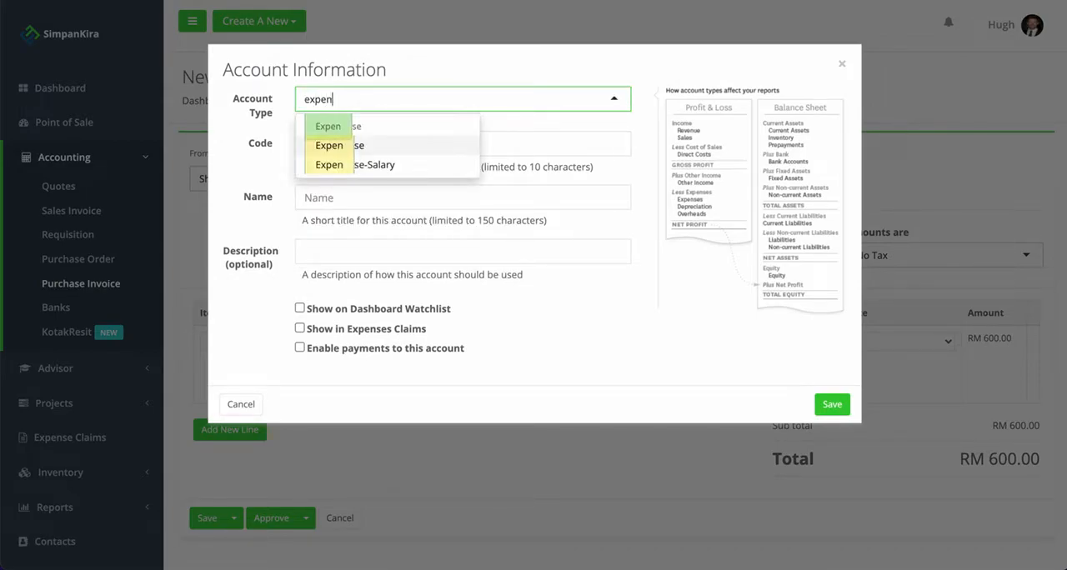
left_click(357, 144)
Name the new expense account Shopee Shipping Fee and save it.
left_click(325, 206)
type("Shopee Shipp")
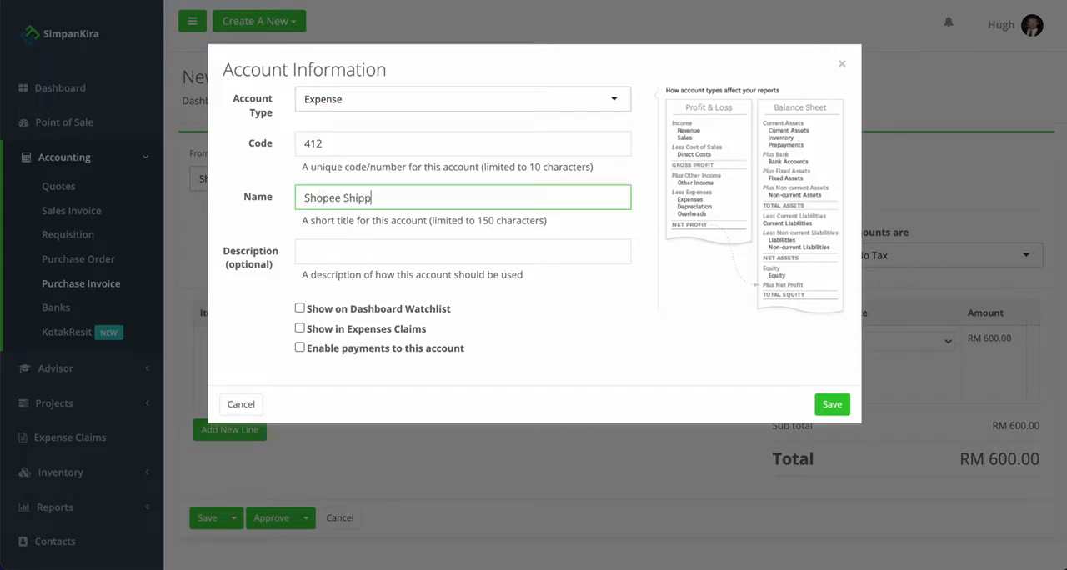
type("ing Fee")
left_click(839, 407)
Set the Shipping Fee line's tax rate to Non Taxable Sales (0%) and approve the purchase invoice.
left_click(876, 342)
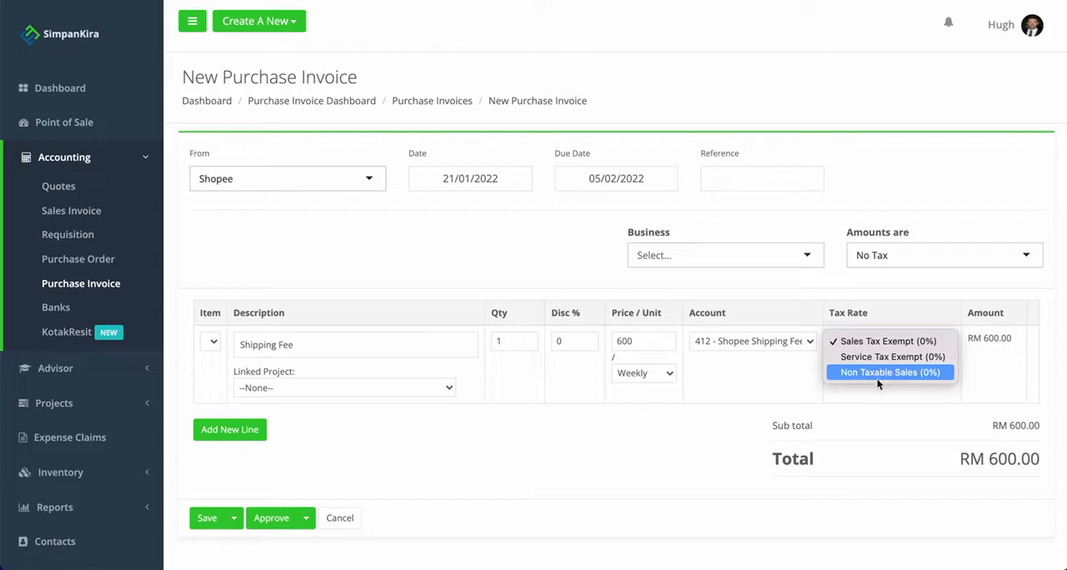
left_click(882, 372)
scroll(335, 425, "down", 3)
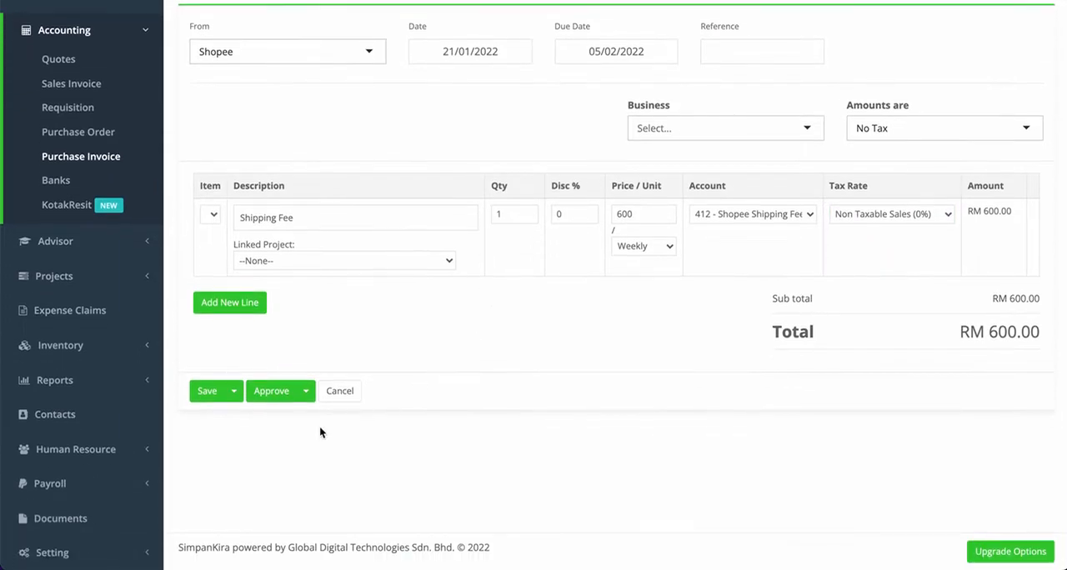
left_click(269, 394)
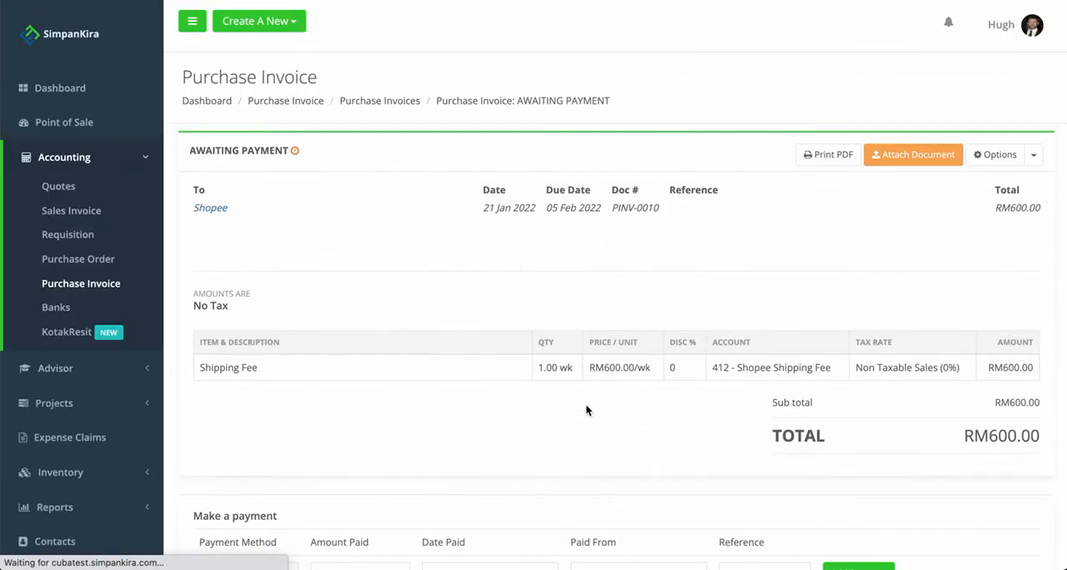
Add the invoice payment from account 119 - Shopee, dated 21/01/2022, with the reference paid.
scroll(585, 404, "down", 4)
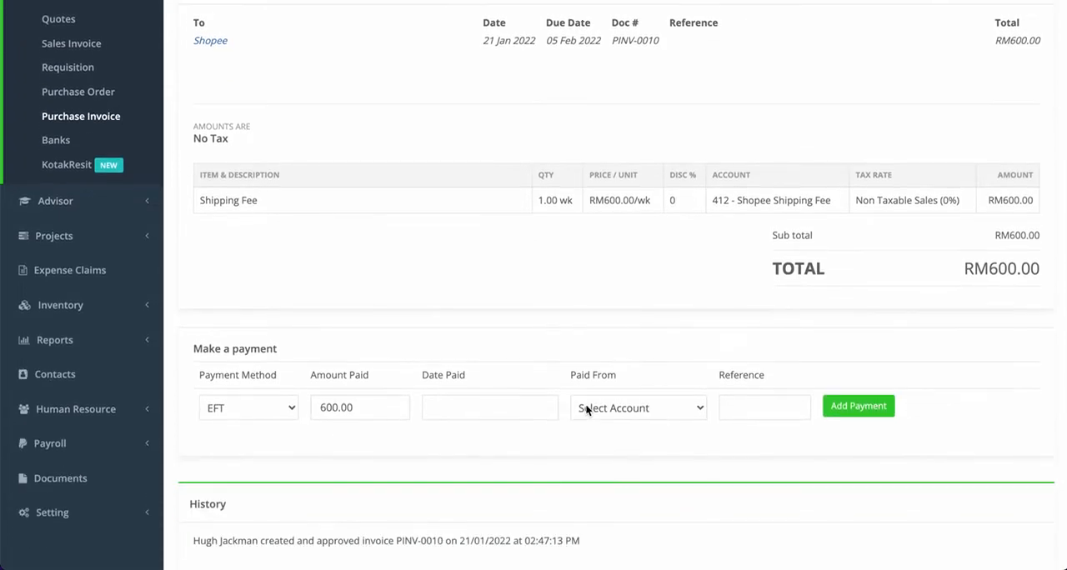
left_click(602, 408)
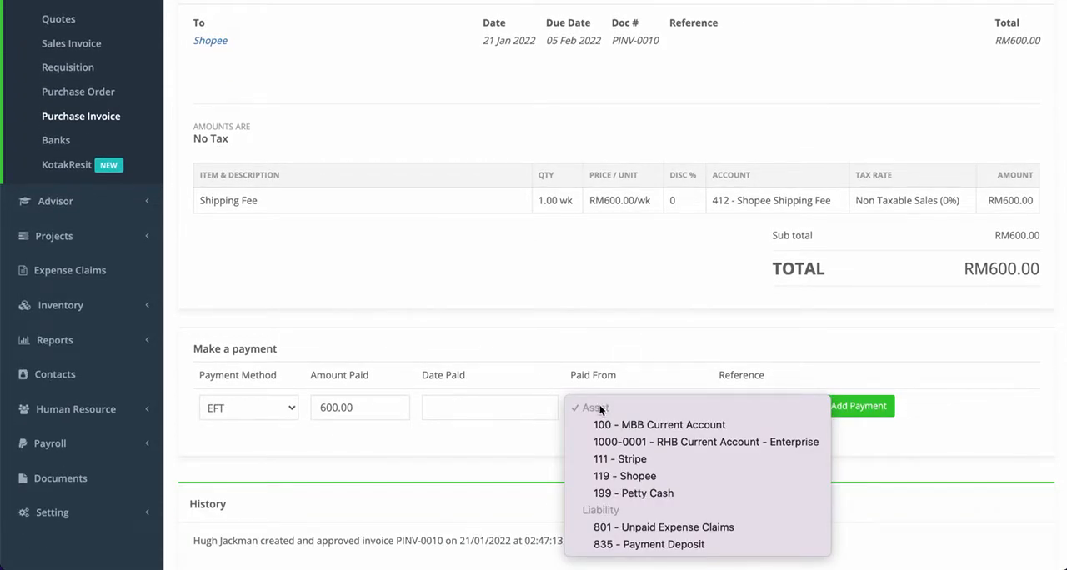
left_click(657, 476)
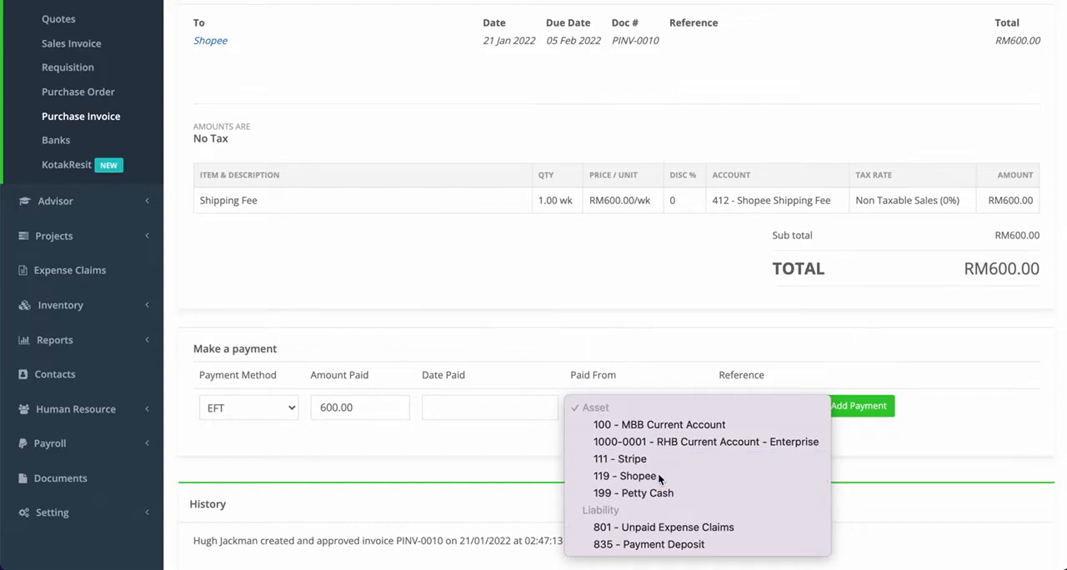
left_click(469, 409)
left_click(547, 334)
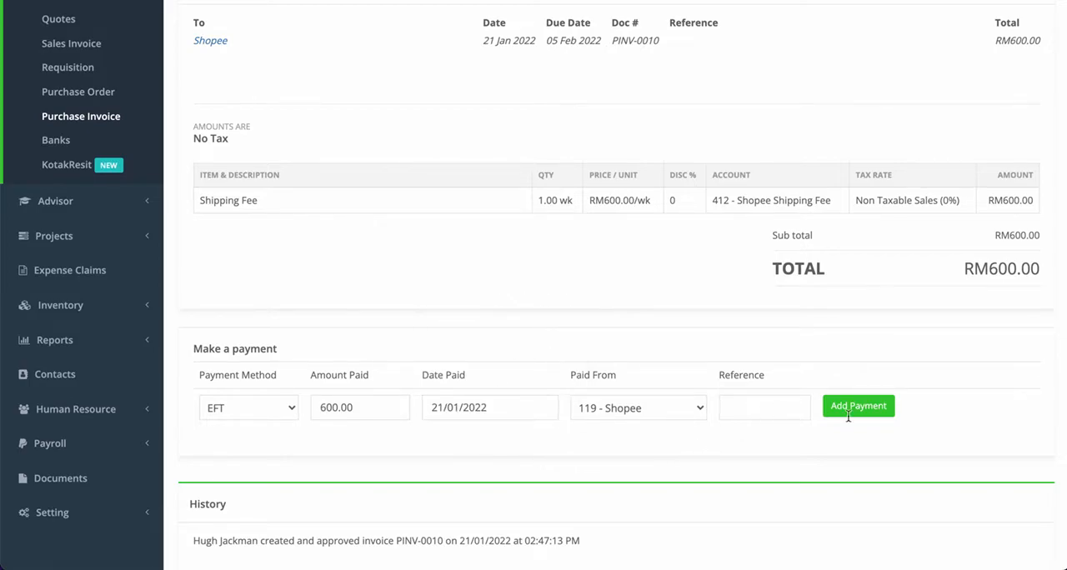
left_click(759, 407)
type("paid")
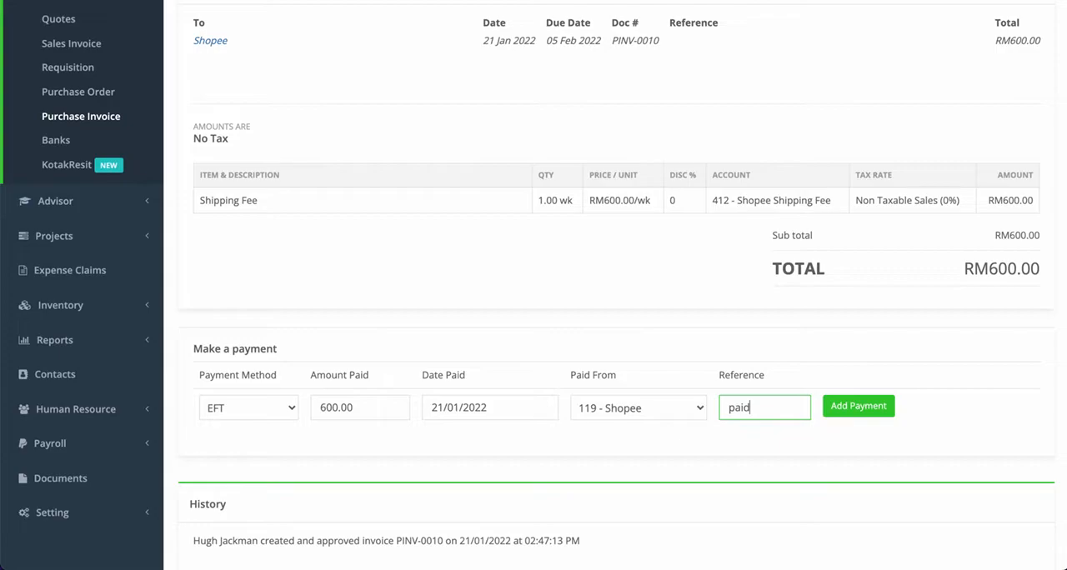
left_click(846, 407)
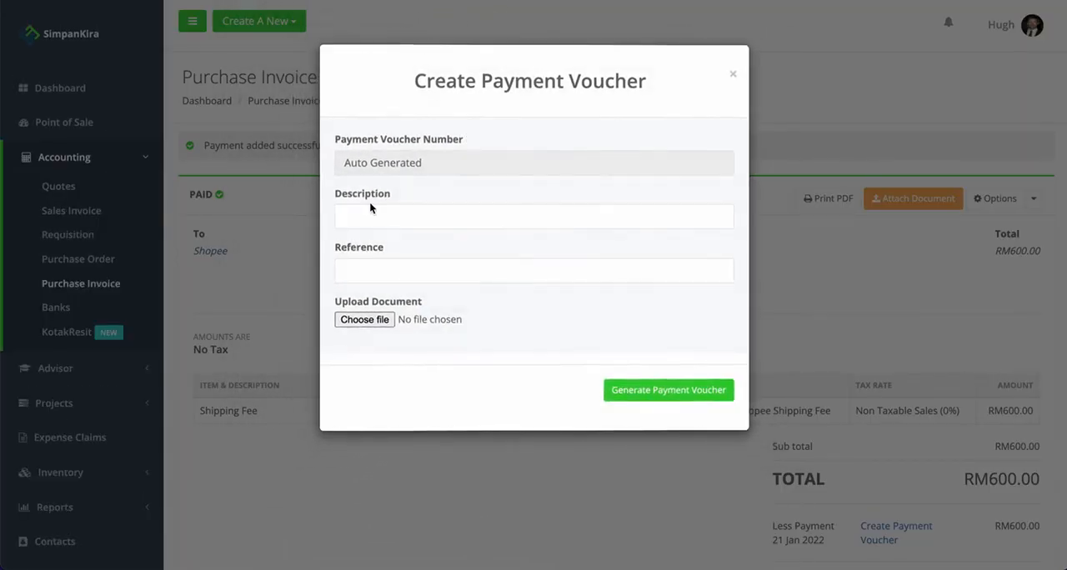
Generate a payment voucher for the invoice payment with the description Shipping Fee and the reference Shopee.
left_click(362, 218)
type("Shipping Fee")
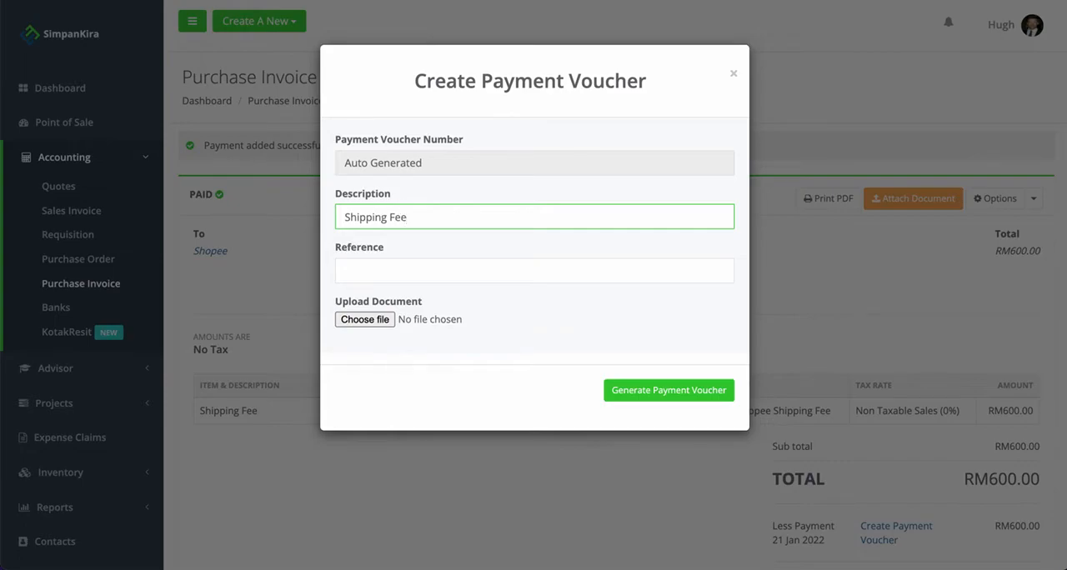
left_click(365, 268)
type("Shopee")
left_click(518, 327)
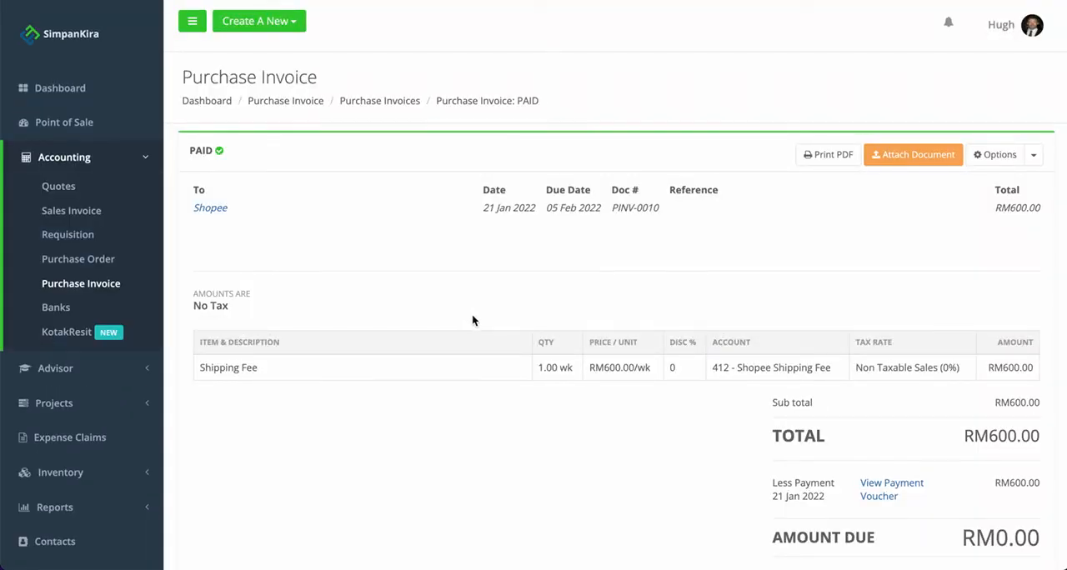
Review the Shopee shipping fee invoice's line, totals, amount due and history.
scroll(472, 316, "down", 3)
scroll(472, 318, "up", 1)
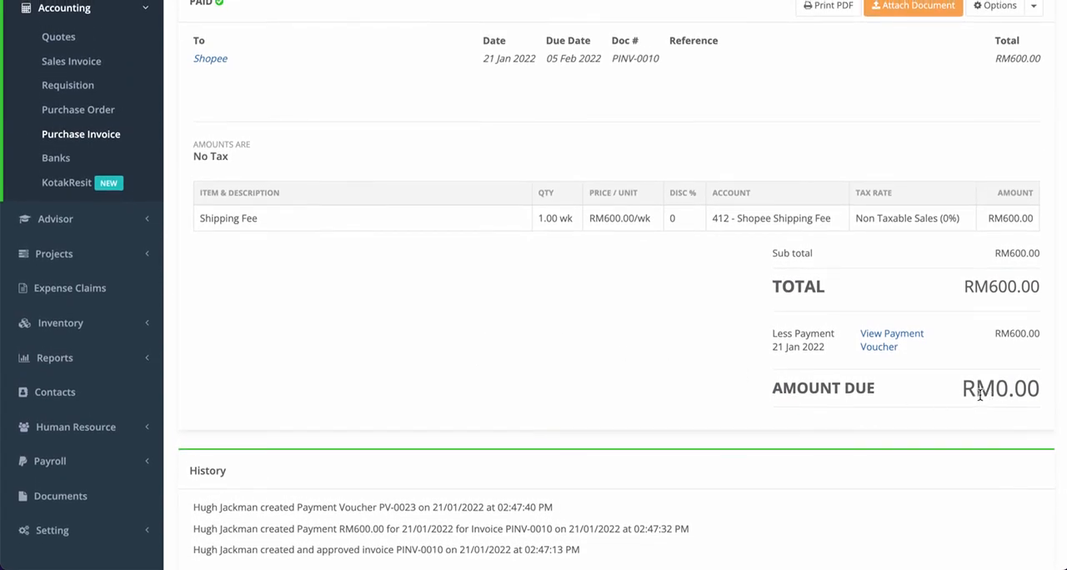
scroll(981, 396, "down", 1)
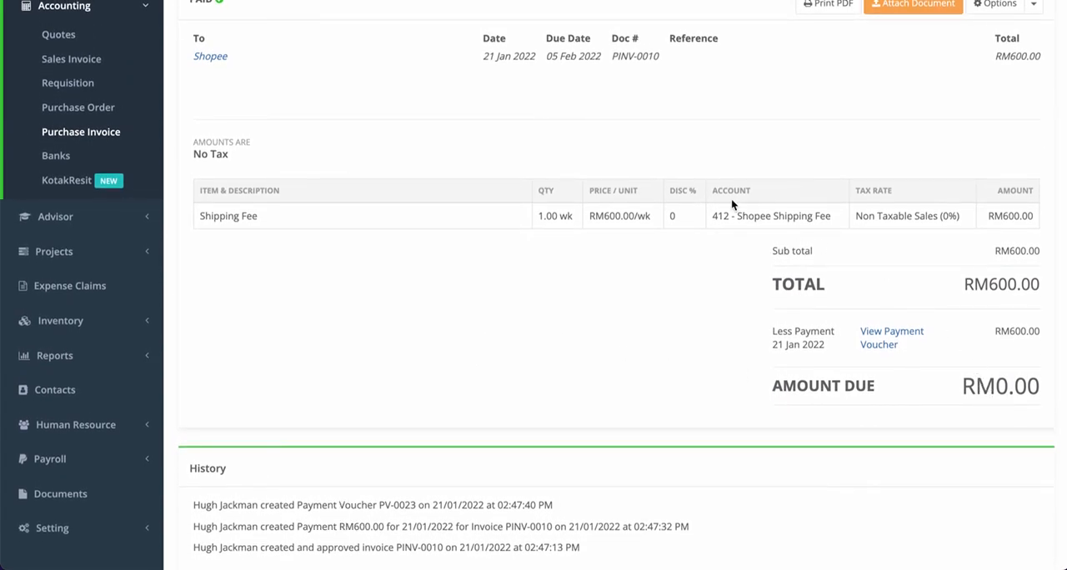
scroll(732, 198, "up", 2)
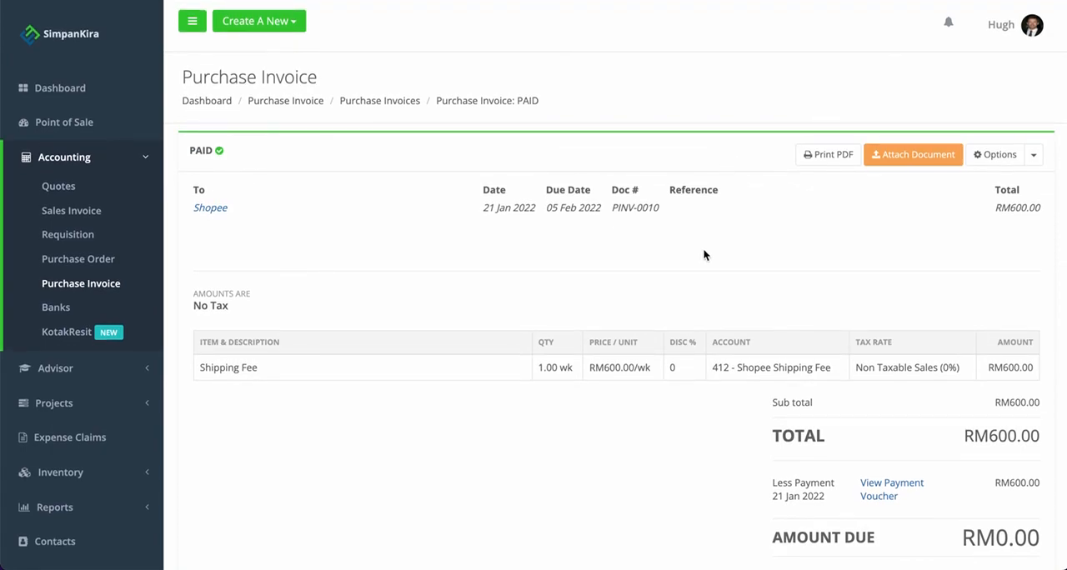